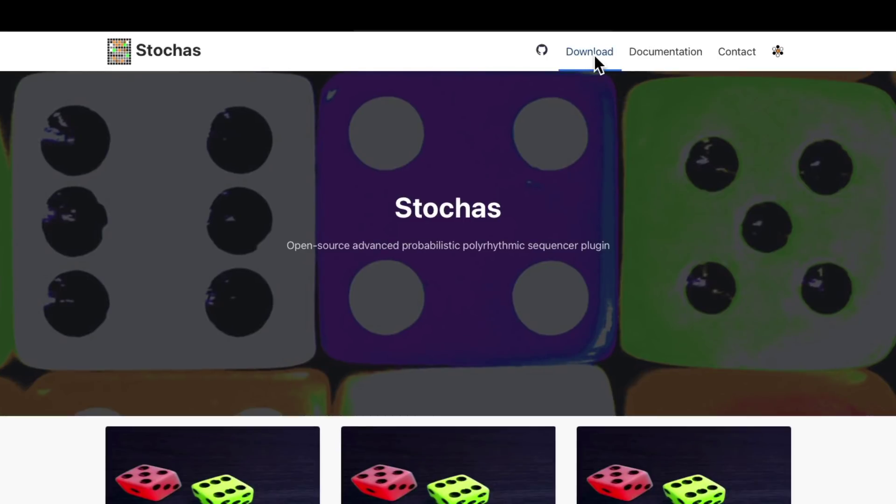
Open the download page on the Stochas website
click(595, 57)
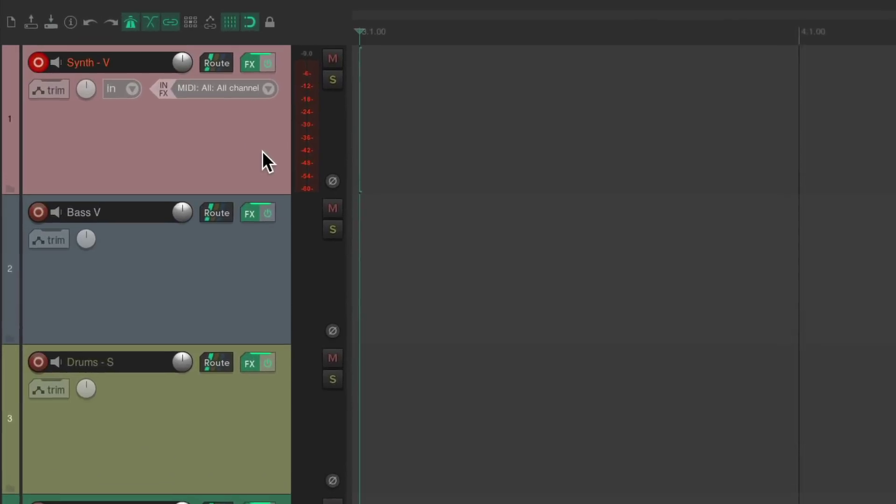
View the Vital instrument loaded on the Synth - V track and close its window
right_click(263, 73)
click(260, 90)
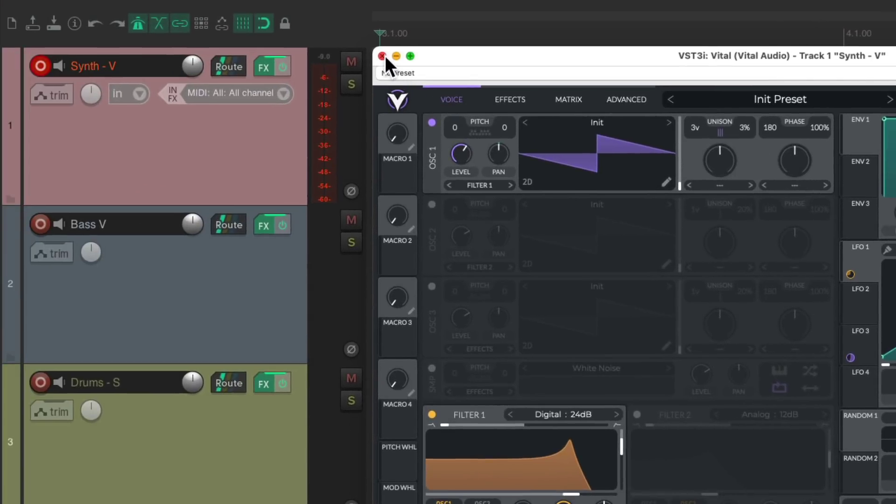
click(383, 56)
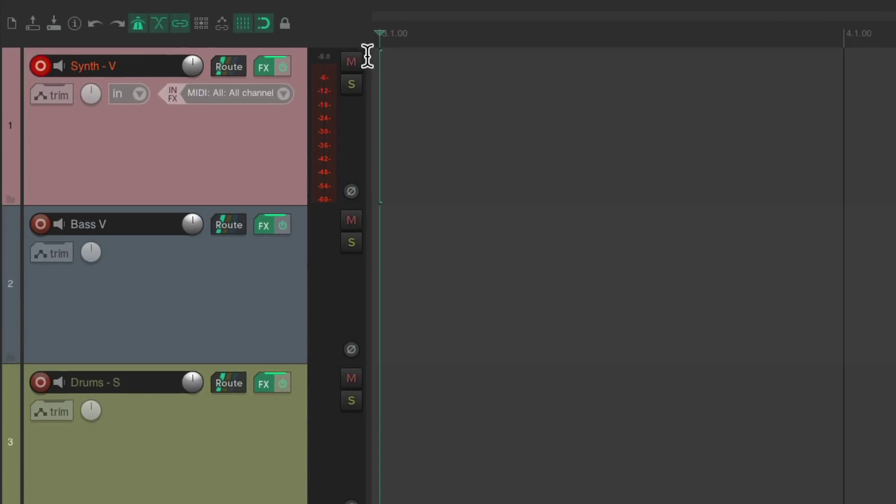
Find the Stochas plugin and add it to the Synth - V track's effects chain
click(265, 70)
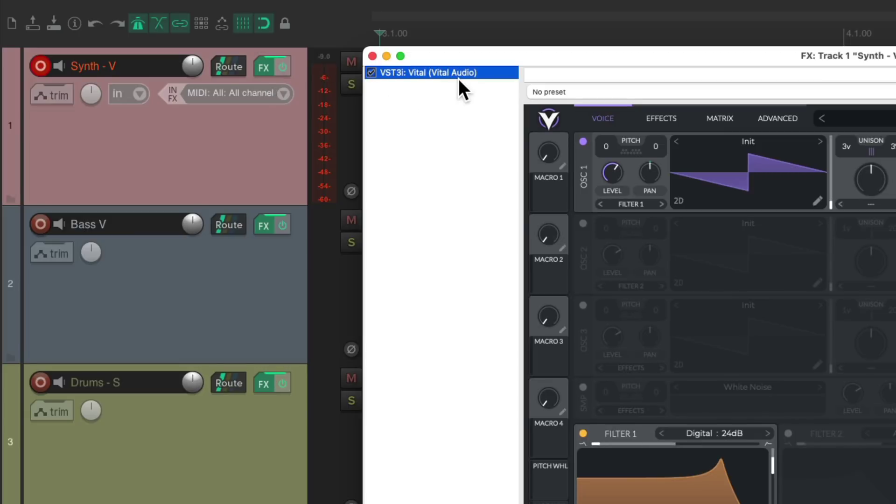
double_click(419, 130)
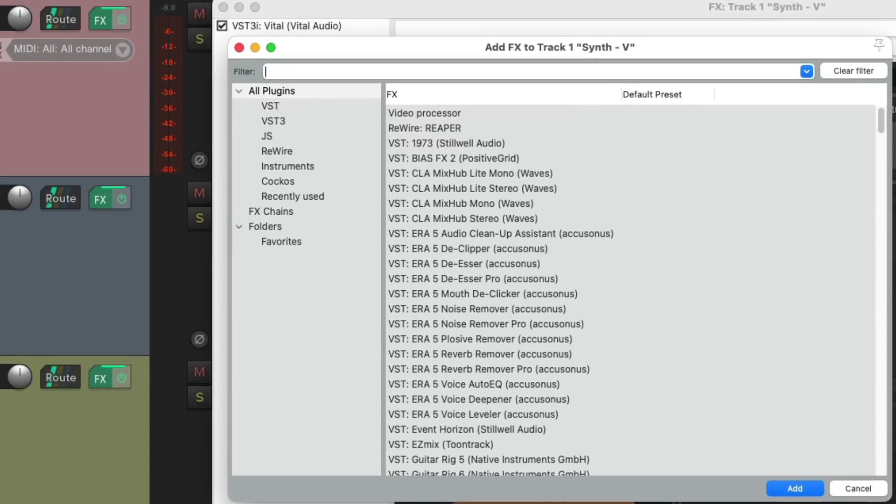
text(stochas)
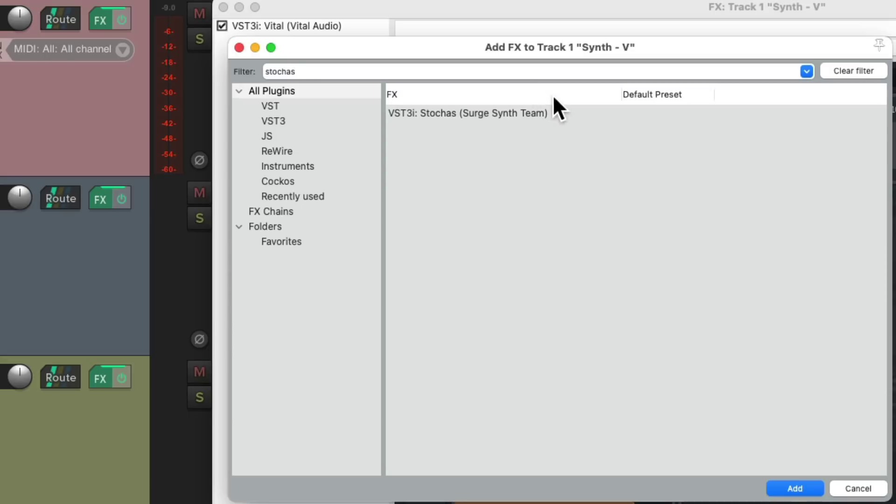
click(560, 112)
double_click(549, 112)
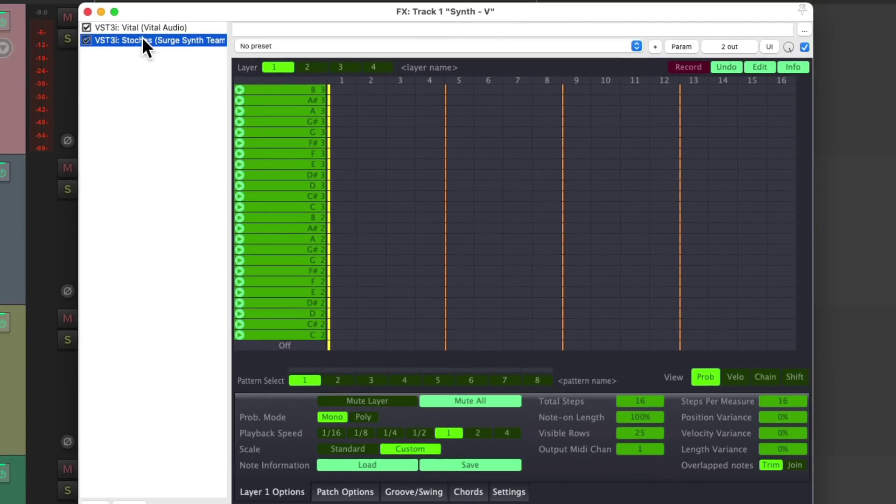
Move Stochas ahead of Vital in the Synth - V effects chain, check it in its own window, and close it
drag(143, 39, 145, 27)
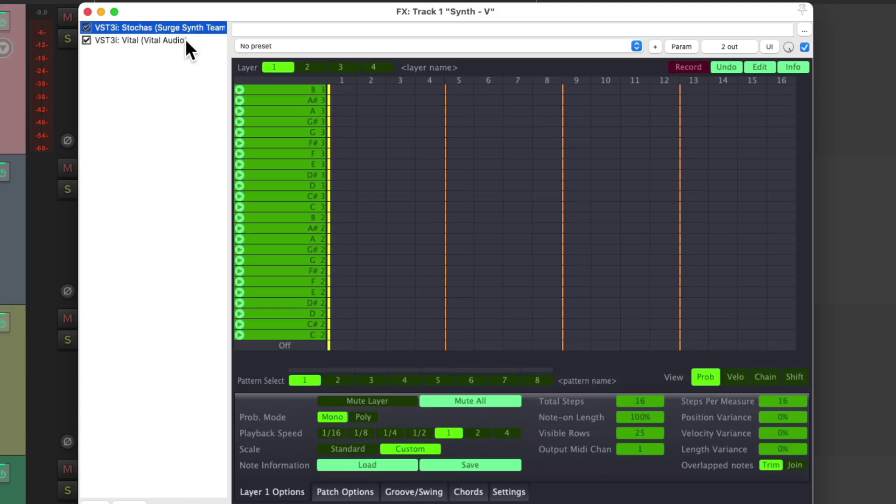
click(186, 39)
double_click(163, 27)
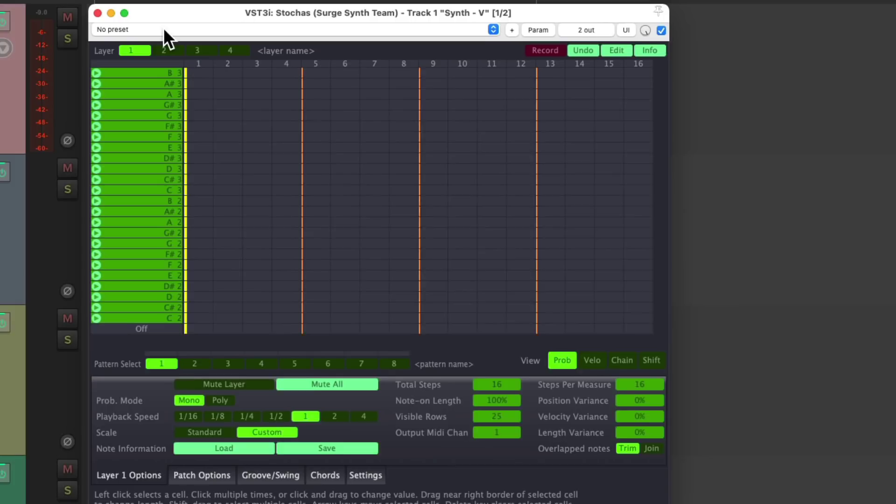
click(183, 12)
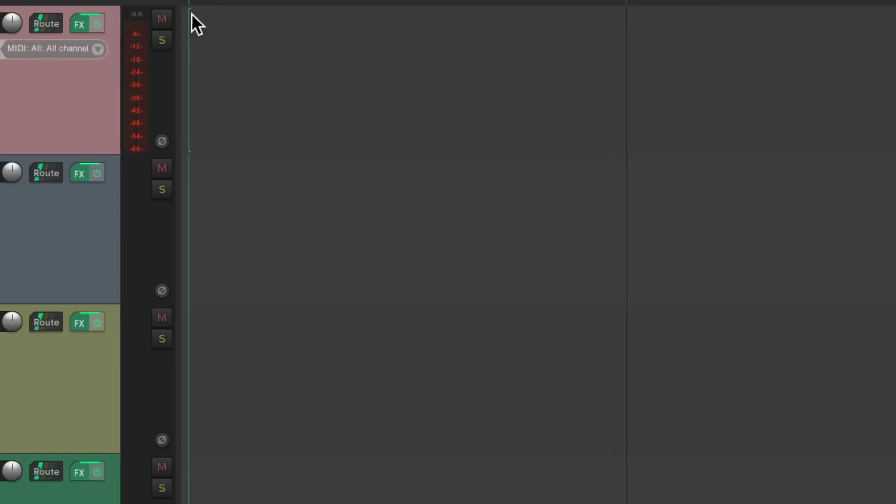
Open the Stochas sequencer window from the Synth - V track
drag(256, 28, 869, 49)
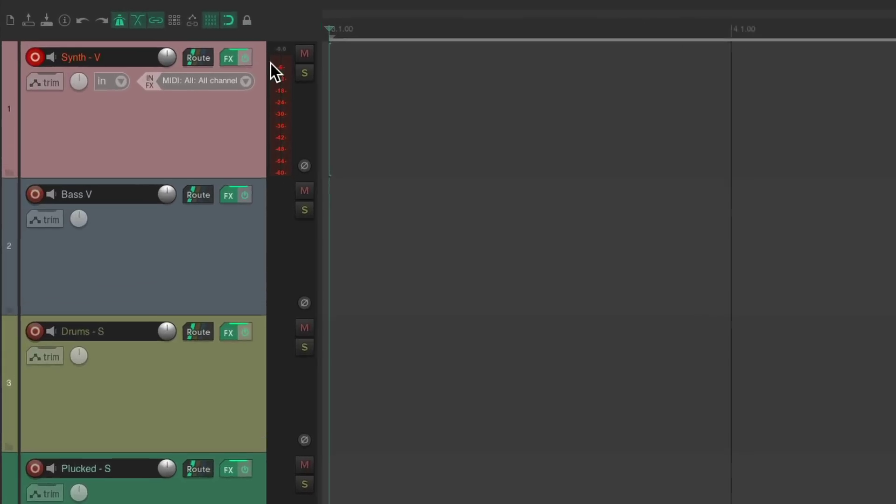
right_click(173, 43)
click(261, 87)
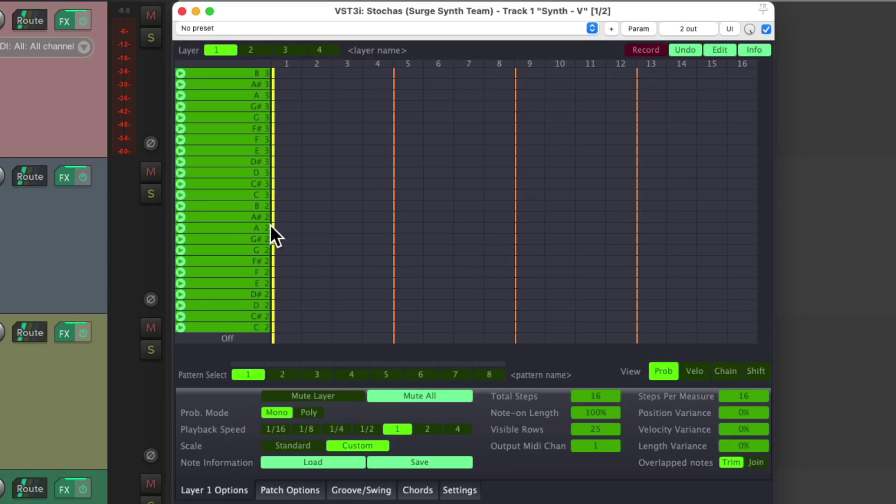
Place C 3 notes on steps 1, 5, 9 and 13 of the pattern and play it back
click(284, 195)
click(406, 196)
click(527, 196)
click(648, 194)
key(space)
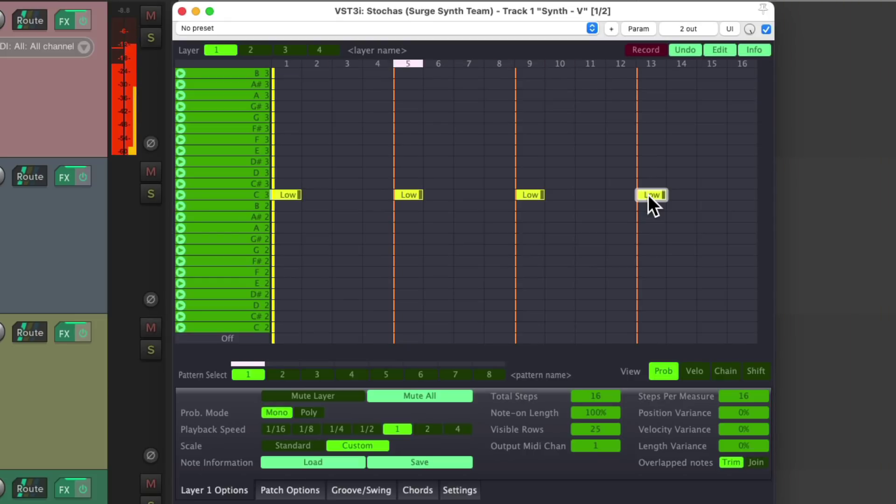
key(space)
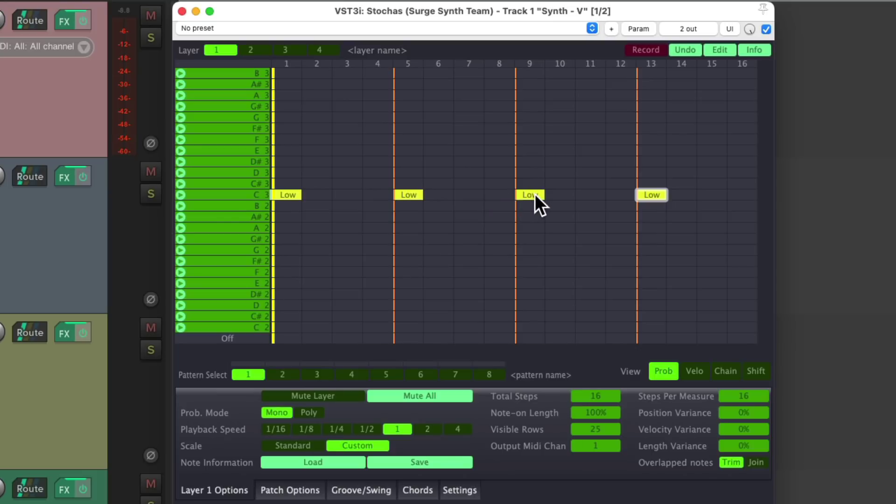
Add D 3 and E 3 notes on steps 1, 5, 9 and 13 and play back the pattern
click(286, 173)
click(408, 173)
click(528, 173)
click(645, 171)
click(286, 151)
click(409, 151)
click(528, 150)
click(652, 149)
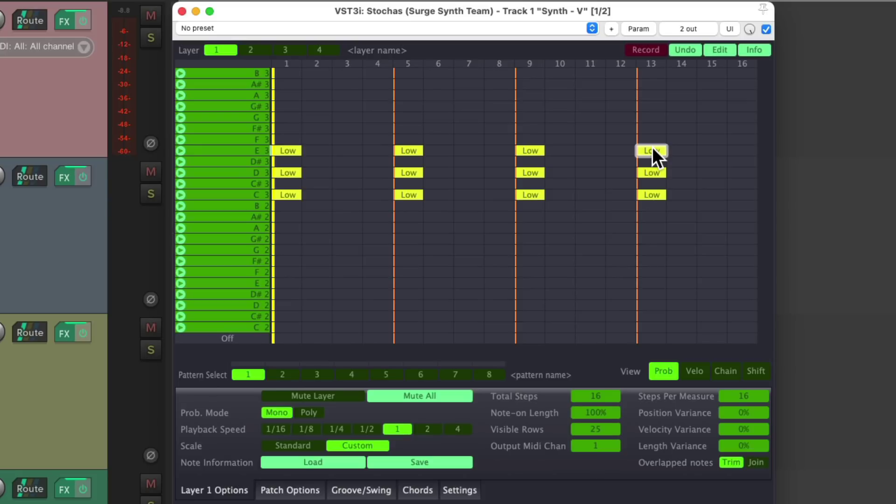
key(space)
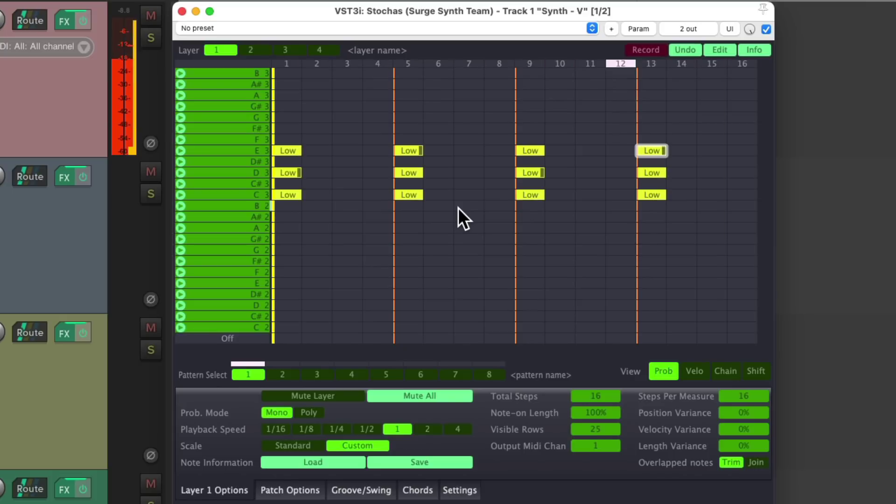
key(space)
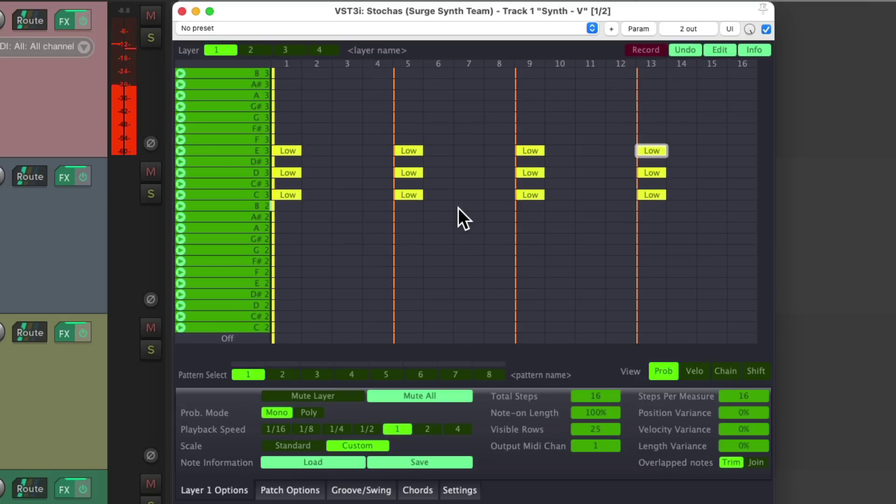
Add C# 3 and D# 3 notes on steps 1, 5, 9 and 13 and play back the pattern
click(291, 184)
click(292, 162)
click(411, 162)
click(409, 184)
click(530, 184)
click(530, 161)
click(652, 162)
click(652, 183)
key(space)
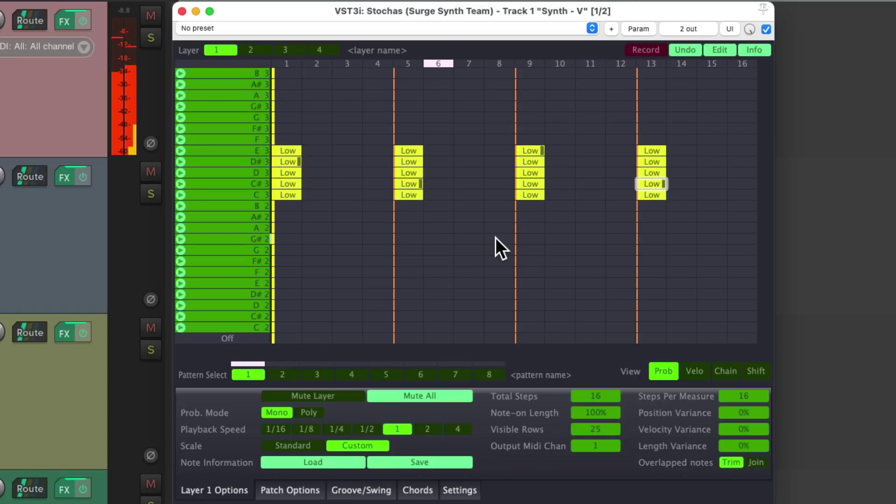
key(space)
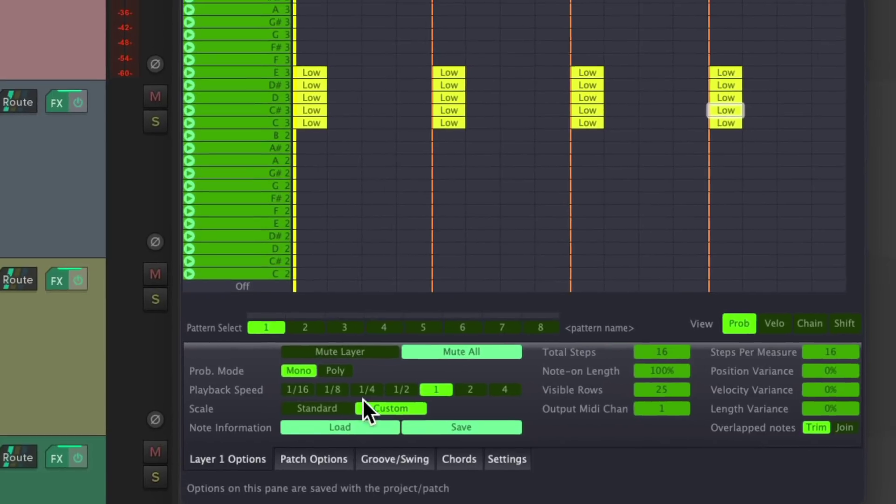
Switch the layer to a Standard scale in C Major and play back the pattern
click(327, 406)
click(387, 422)
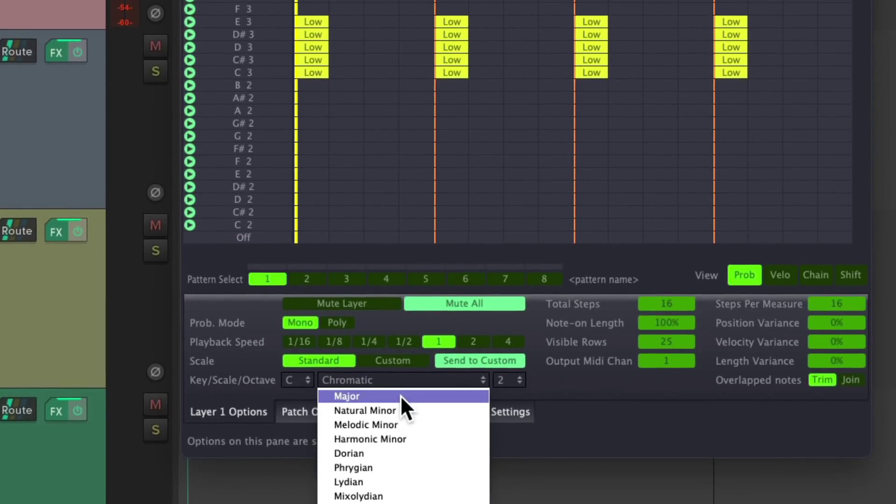
click(401, 396)
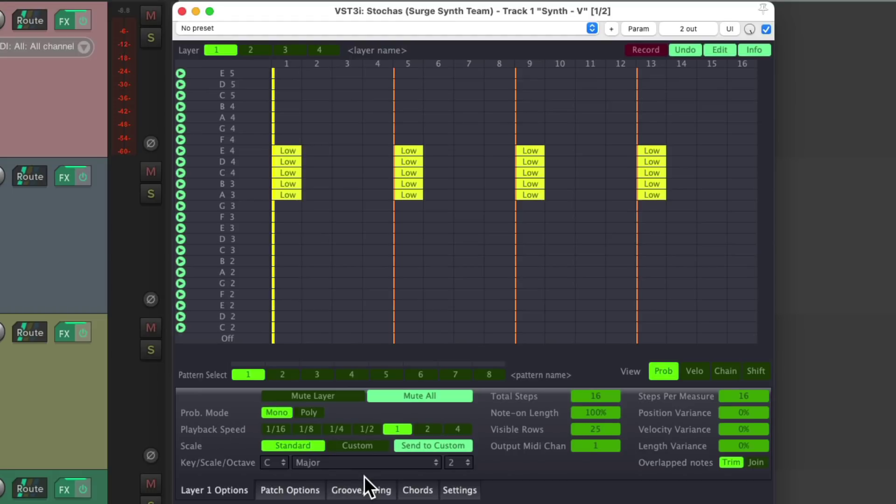
key(space)
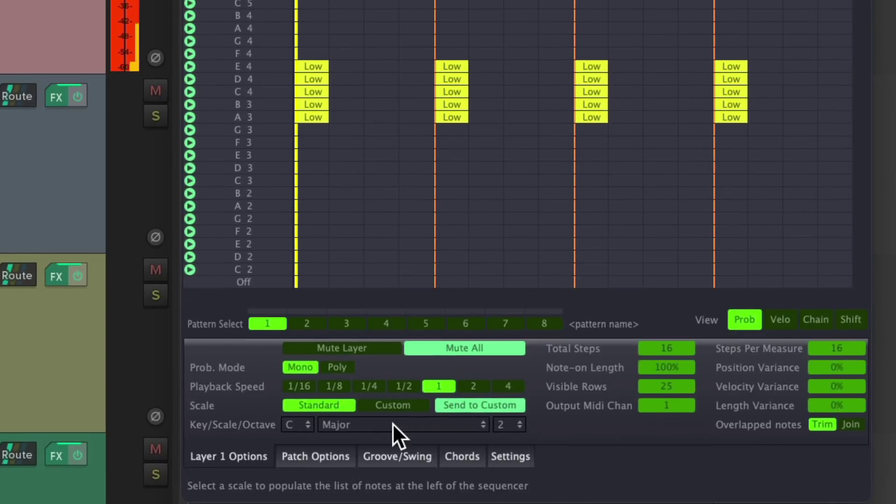
Try the Harmonic Minor scale on the pattern and return the layer to the Major scale
click(393, 423)
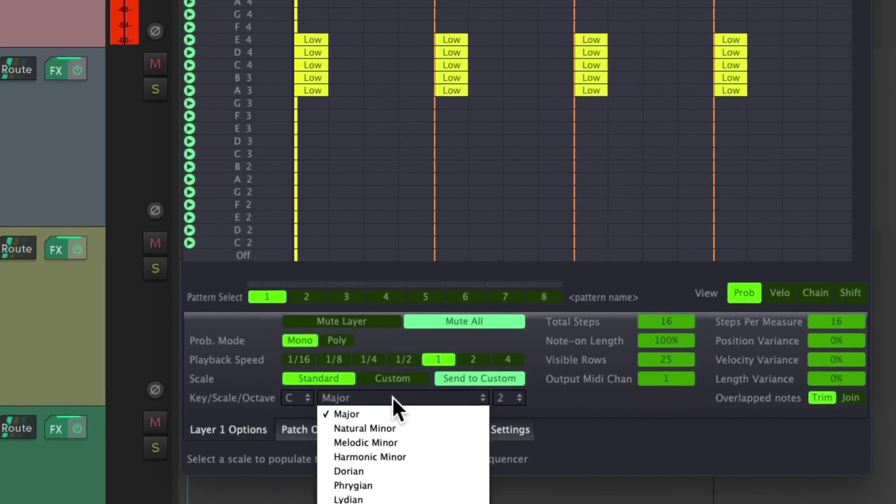
click(410, 439)
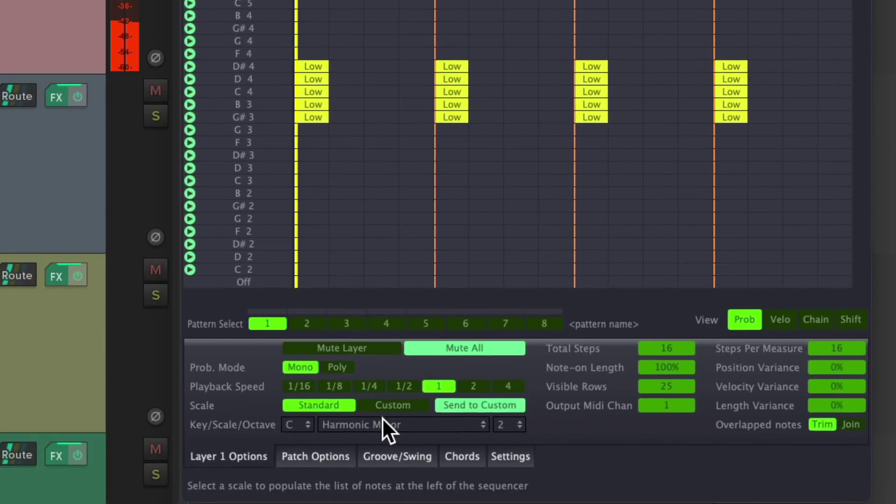
click(349, 461)
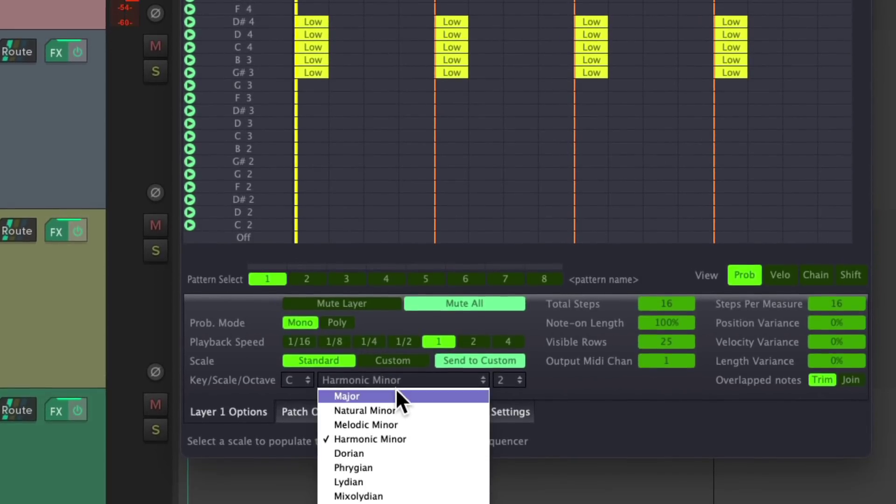
click(396, 423)
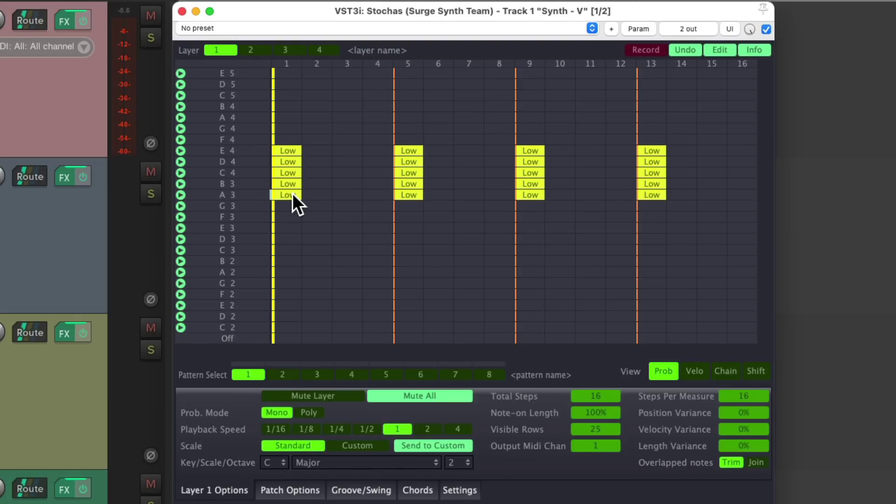
Set the A 3 notes on steps 1, 5, 9 and 13 to High probability and remove the B 3 notes
drag(292, 194, 296, 133)
drag(413, 190, 424, 110)
drag(535, 195, 548, 116)
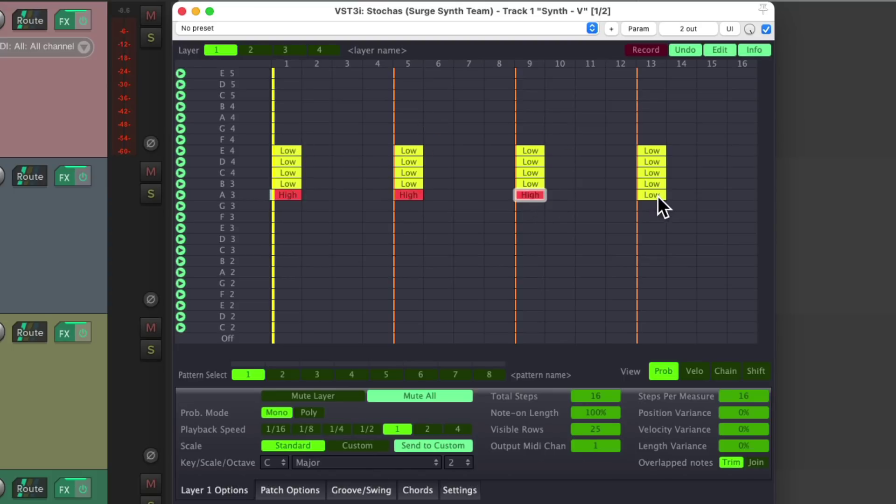
drag(658, 196, 694, 141)
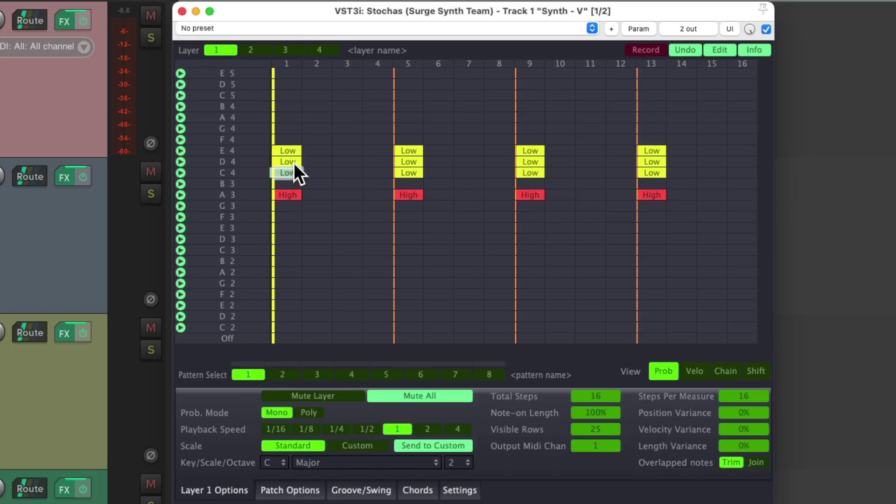
Set the four C 4 notes to Med probability, remove the D 4 notes, and play back the pattern
click(408, 172)
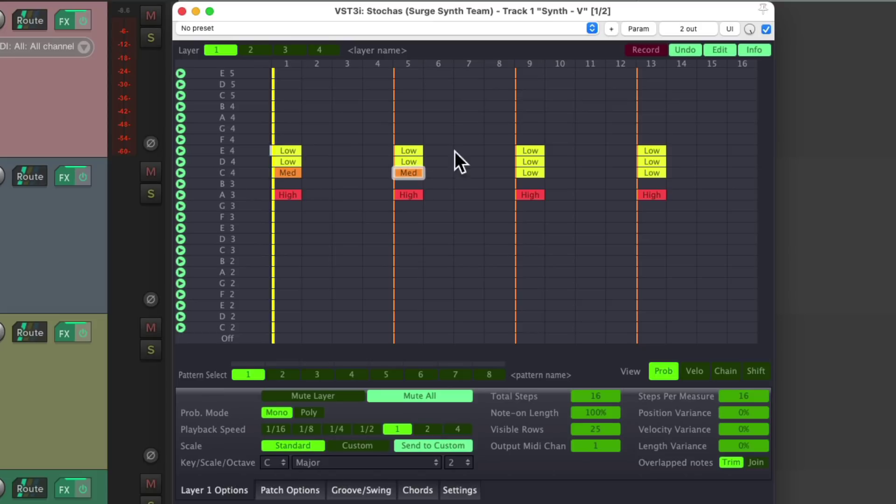
click(652, 172)
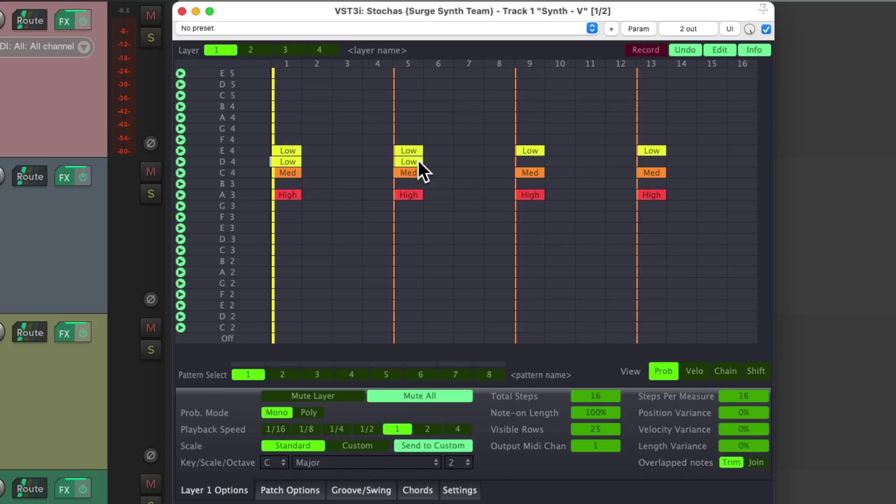
click(289, 162)
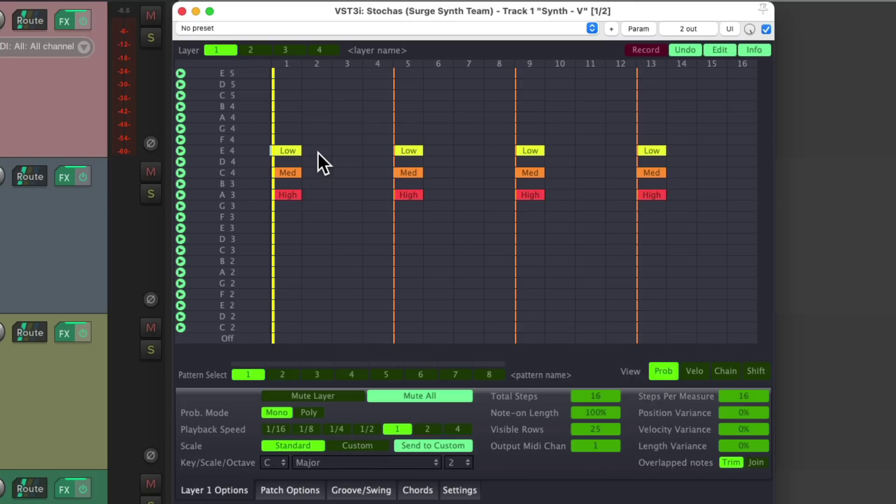
key(space)
Clear all cell data from pattern 1
click(715, 50)
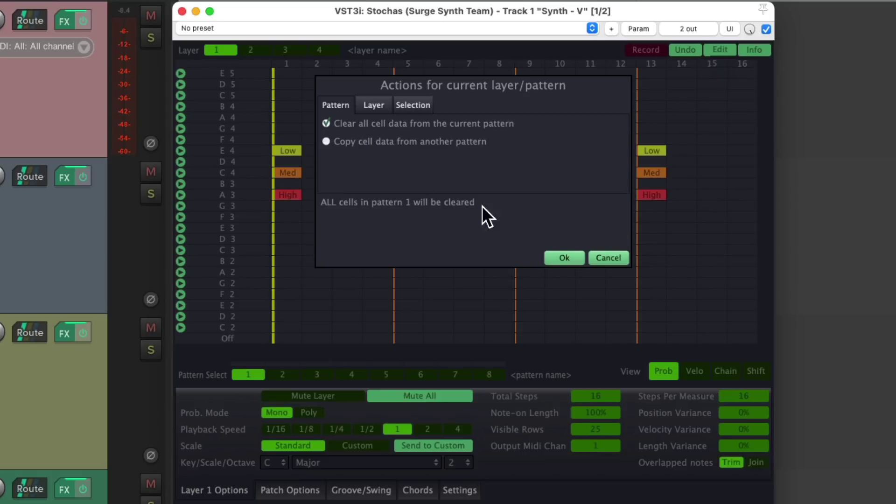
click(564, 257)
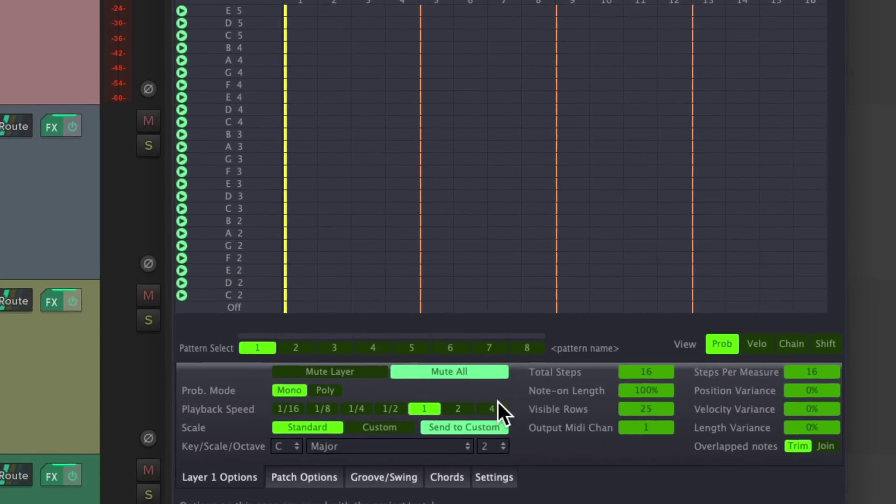
Place major chords rooted on C 4 at steps 1, 5, 9 and 13, and play back the pattern
click(452, 474)
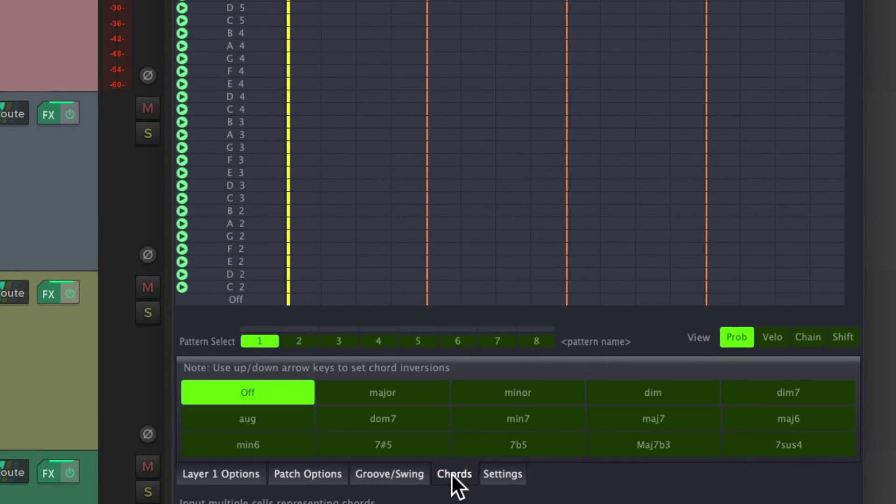
click(417, 394)
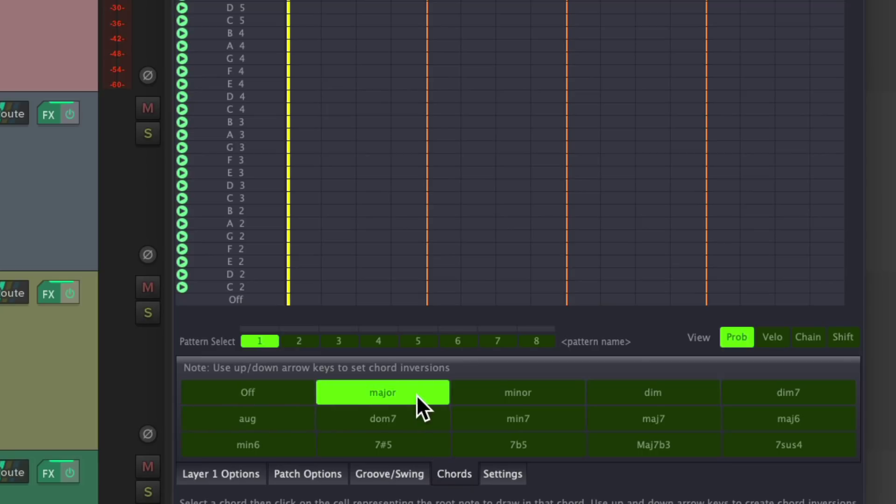
click(293, 173)
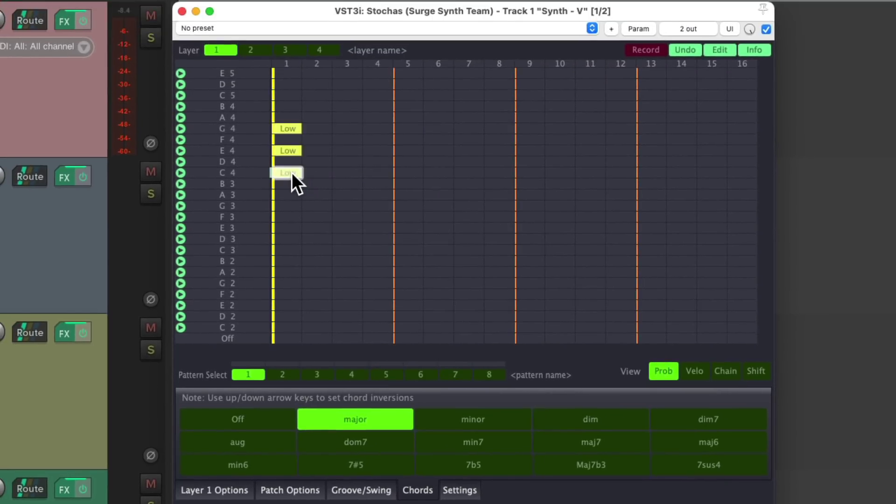
click(408, 172)
click(532, 173)
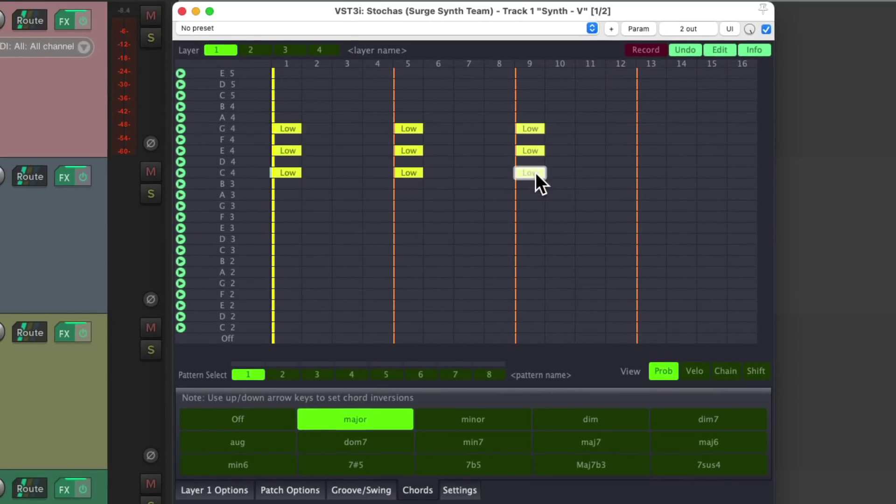
click(647, 173)
key(space)
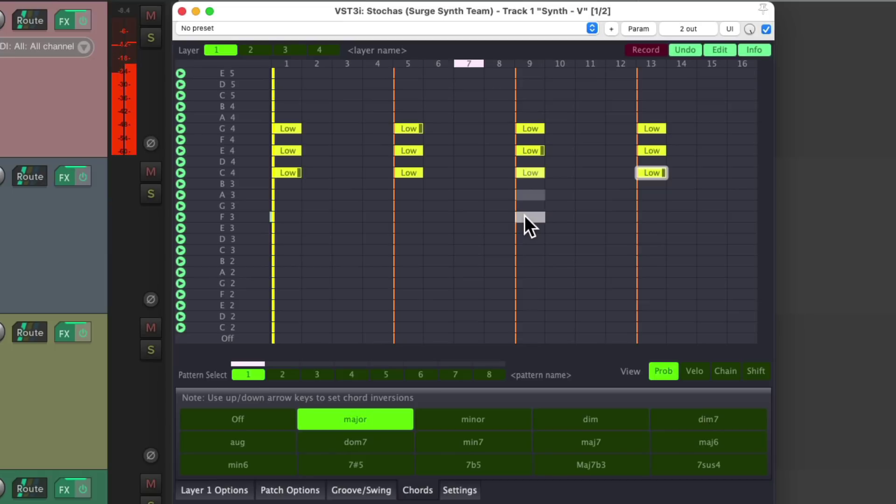
key(space)
Add major chords rooted on C 3 at steps 1, 5, 9 and 13, and play back the pattern
click(286, 251)
click(405, 250)
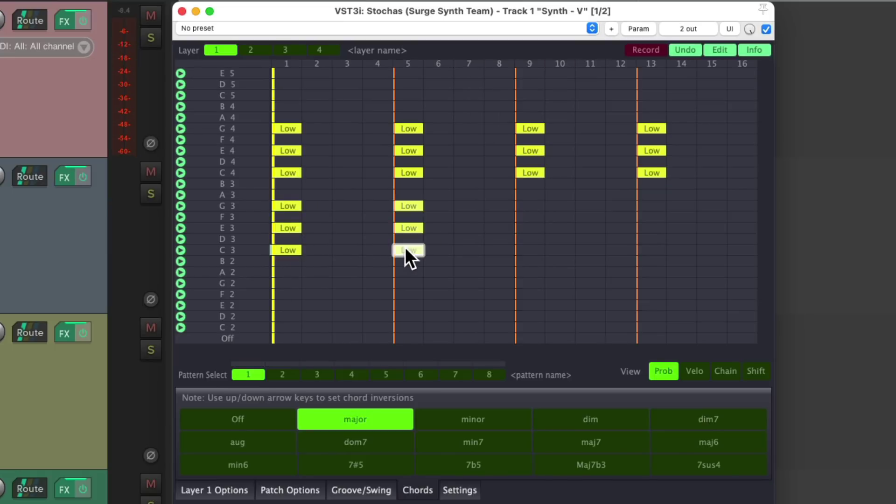
click(530, 250)
click(650, 248)
key(space)
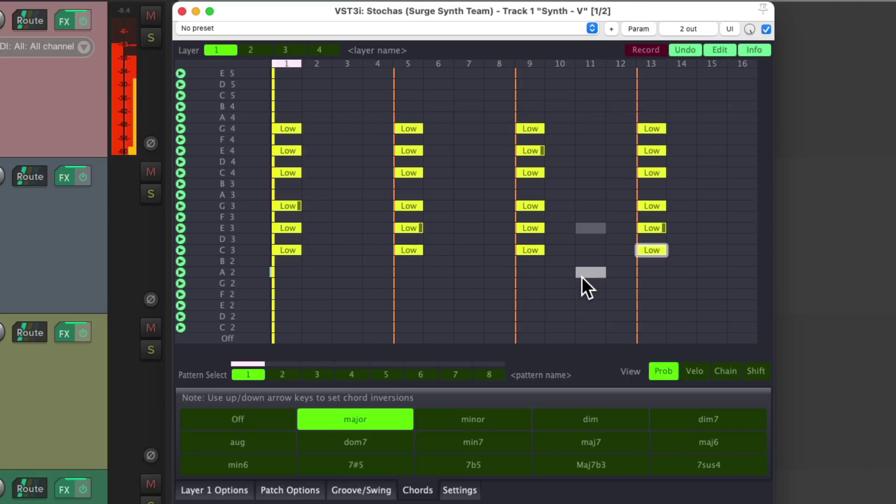
key(space)
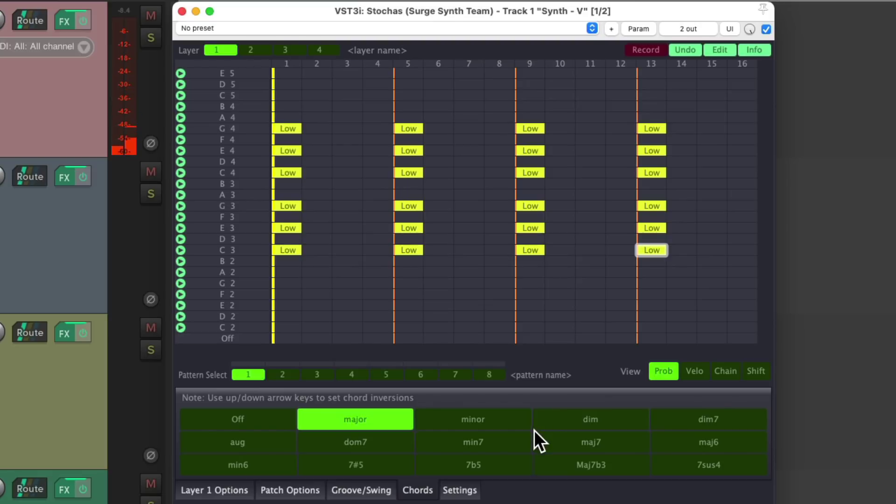
Clear all cell data from pattern 1 and set layer 1's scale to Minor Pentatonic
click(719, 50)
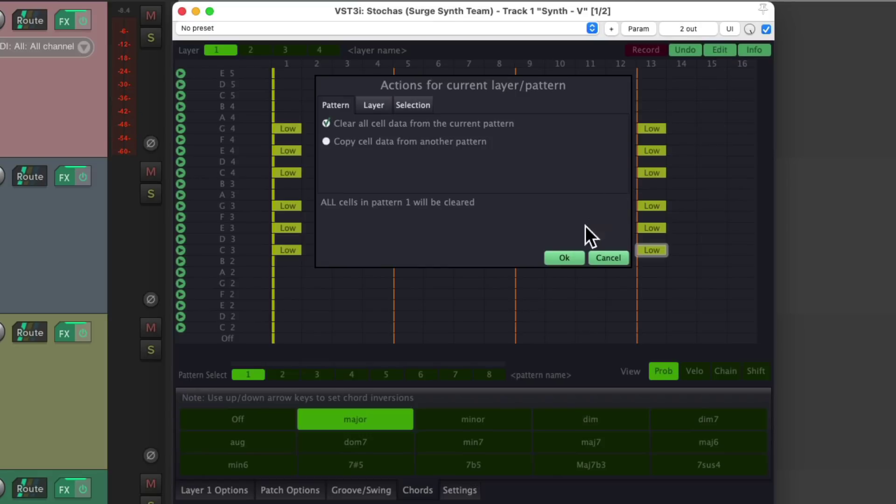
click(565, 258)
click(231, 485)
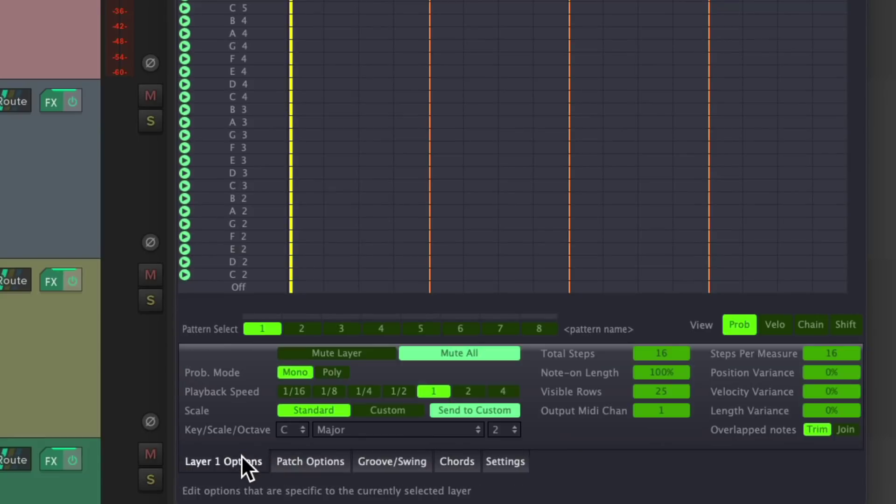
click(378, 462)
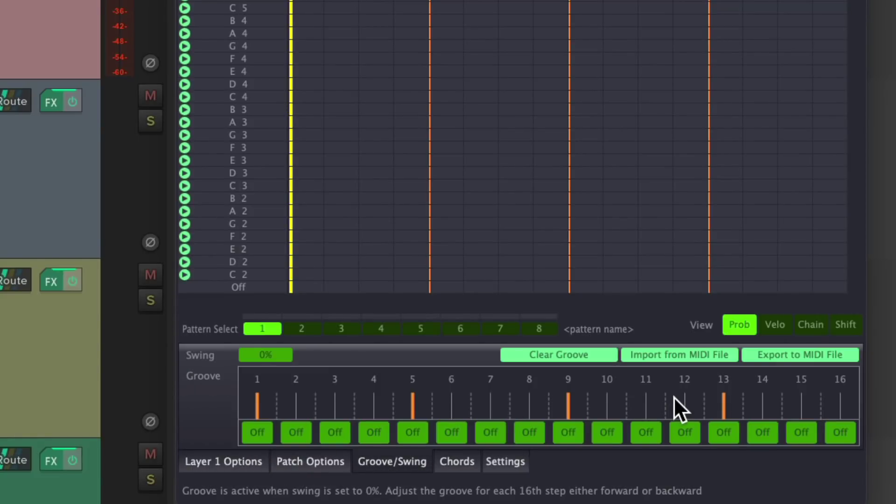
click(221, 464)
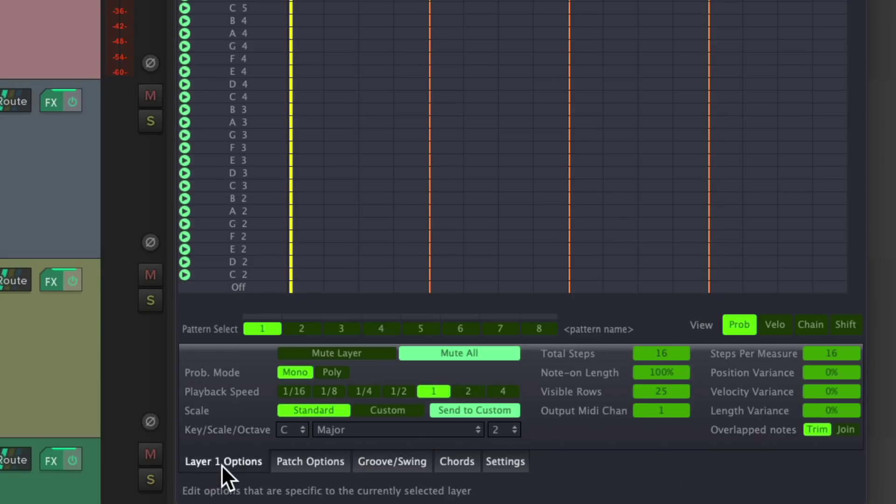
click(345, 430)
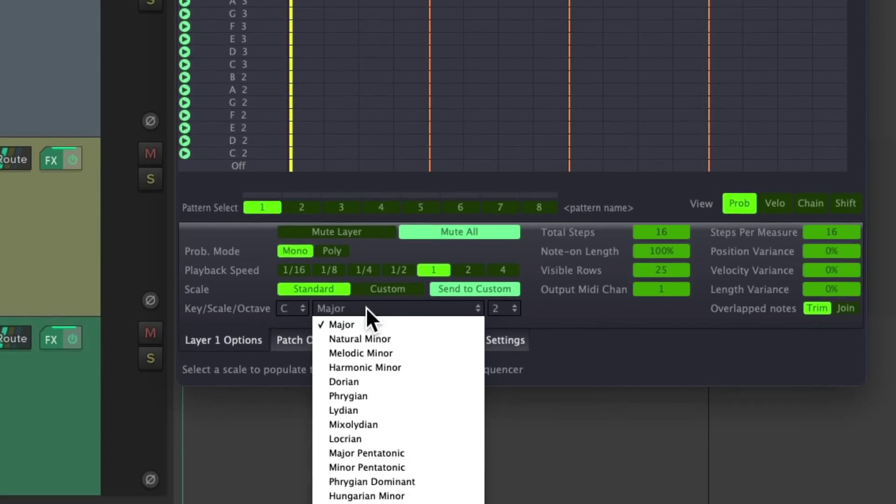
click(410, 467)
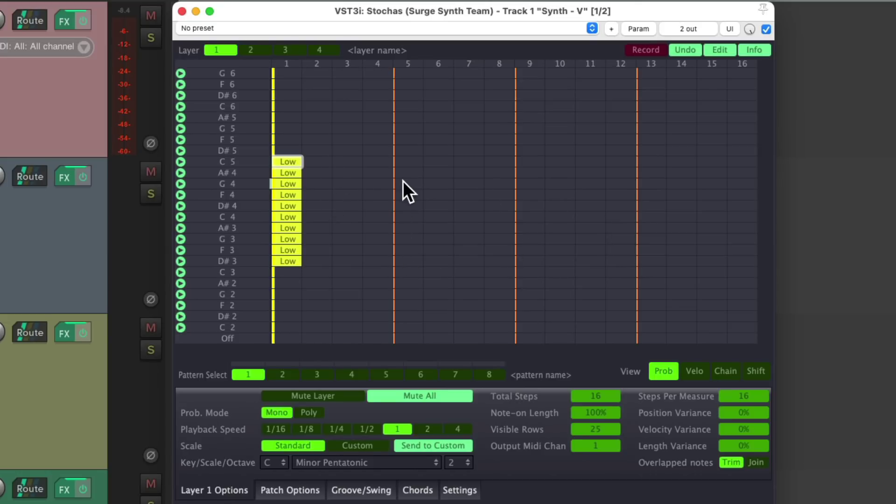
Repeat the block of steps 1 to 4, rows C 5 to D# 3, to the end of the pattern and play it back
drag(285, 162, 368, 259)
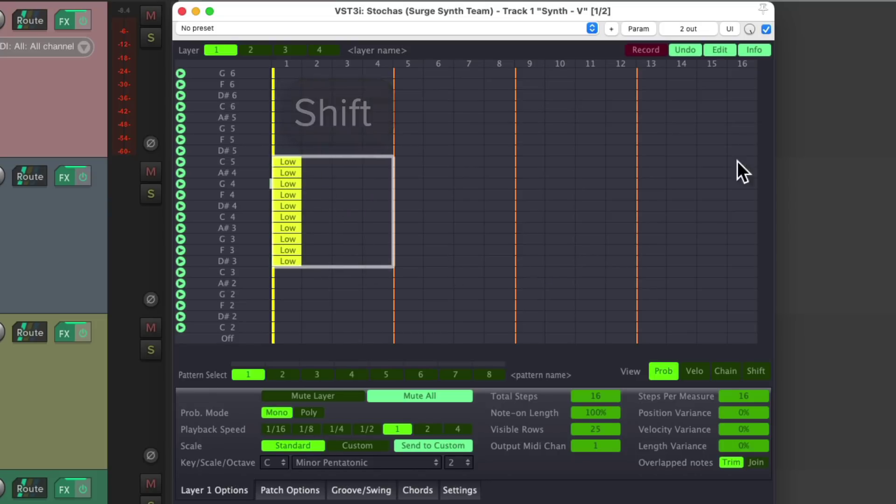
click(718, 48)
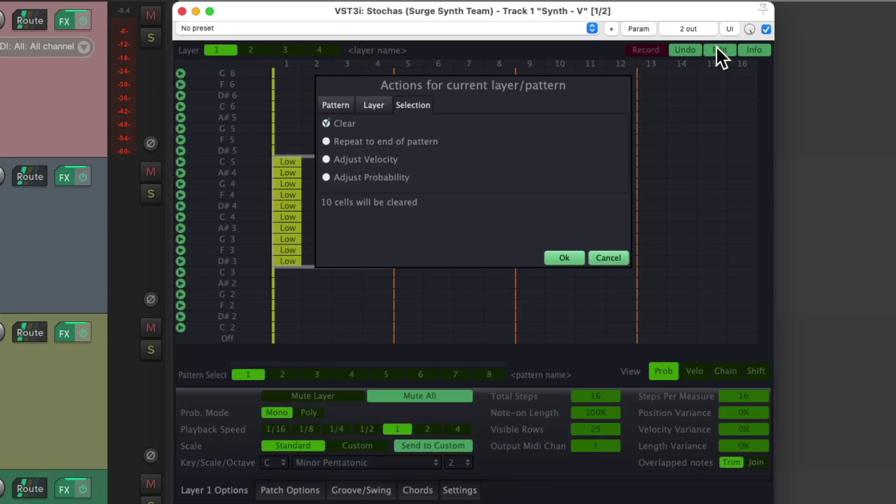
click(326, 141)
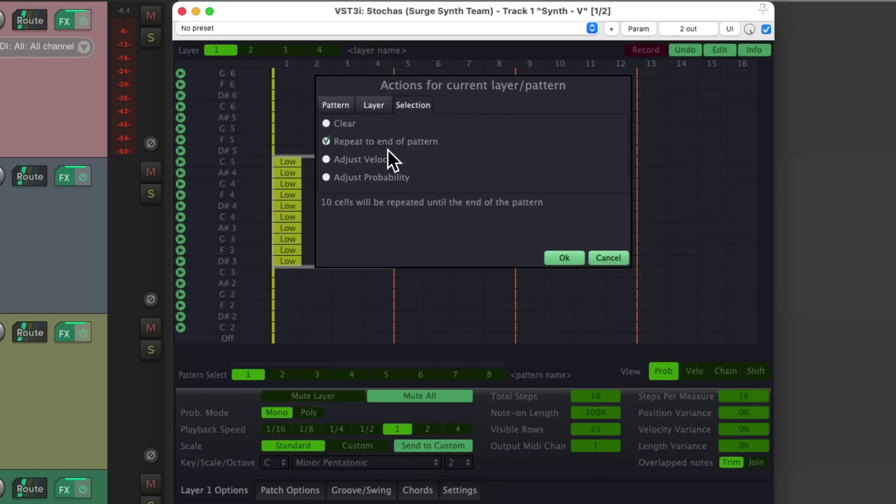
click(563, 257)
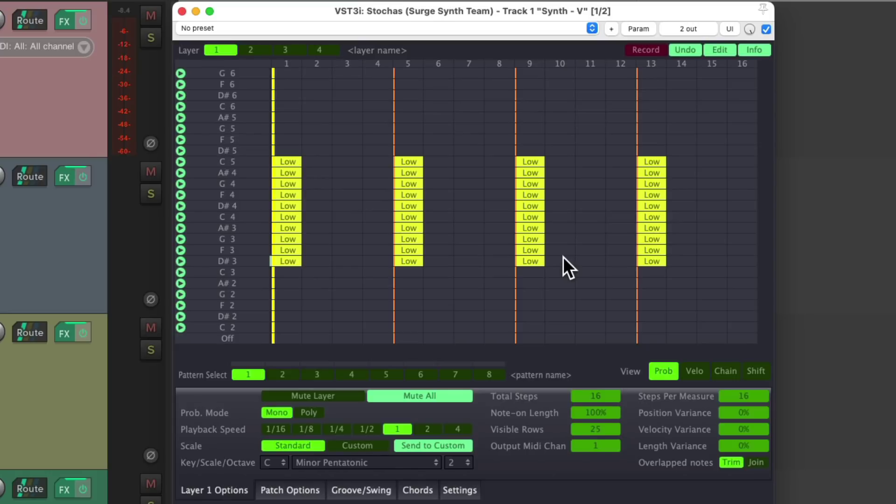
key(space)
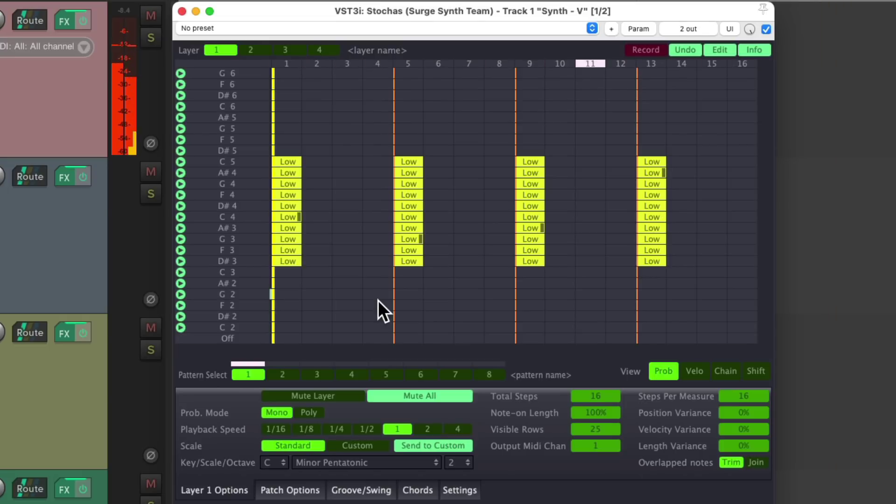
key(space)
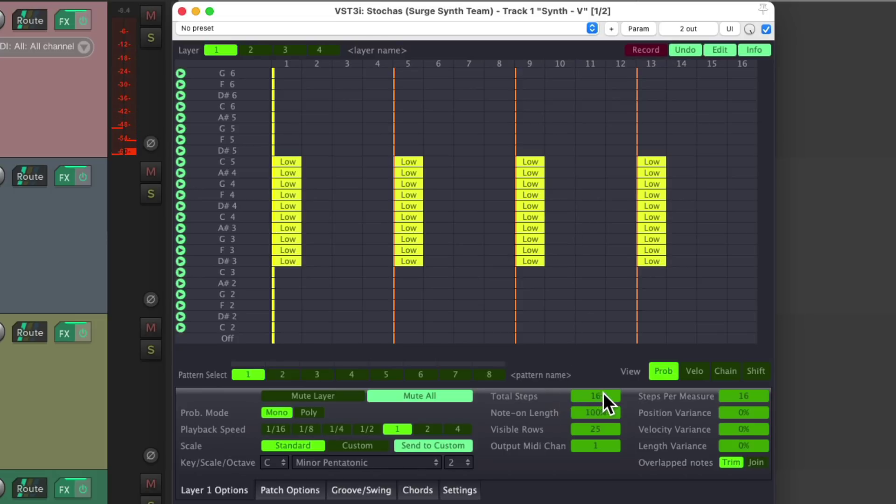
Set the layer's total steps to 40 and look through the 17-32 and 33-40 step ranges
drag(607, 393, 606, 326)
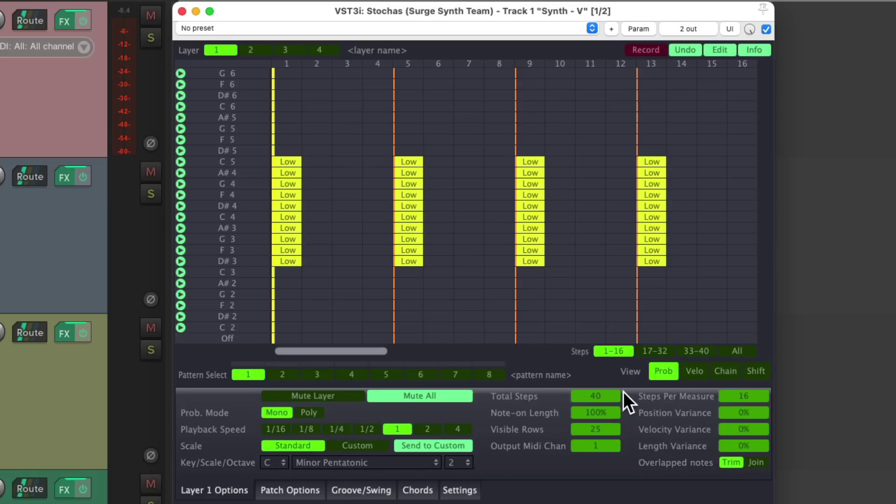
click(655, 352)
click(696, 352)
click(655, 351)
click(620, 351)
Shorten the layer to 10 total steps, start playback, and reduce the total steps to 5
drag(610, 395, 613, 425)
drag(612, 479, 609, 471)
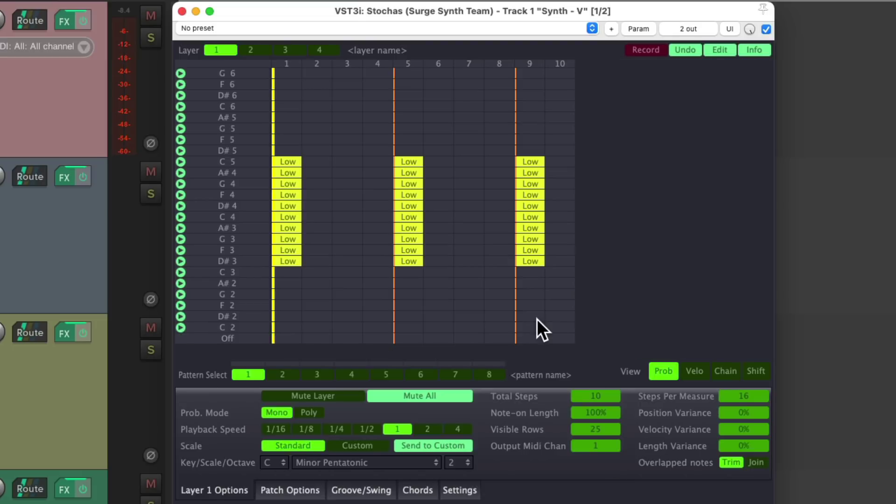
key(space)
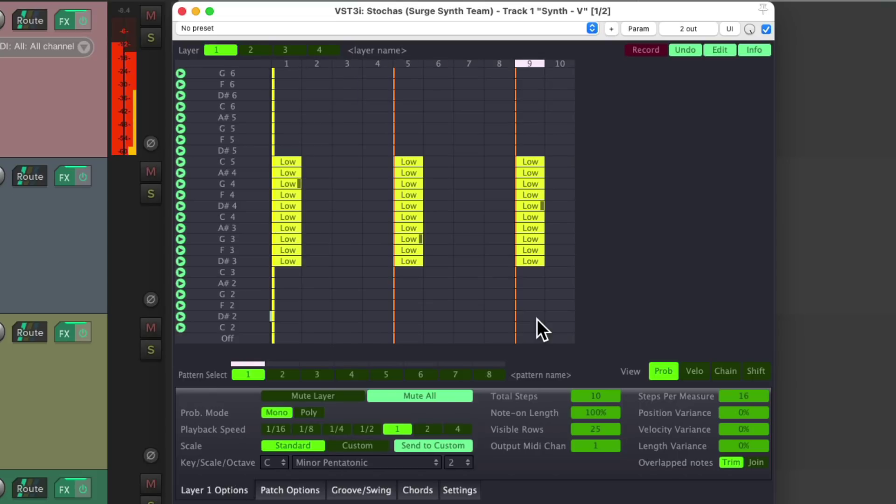
double_click(604, 395)
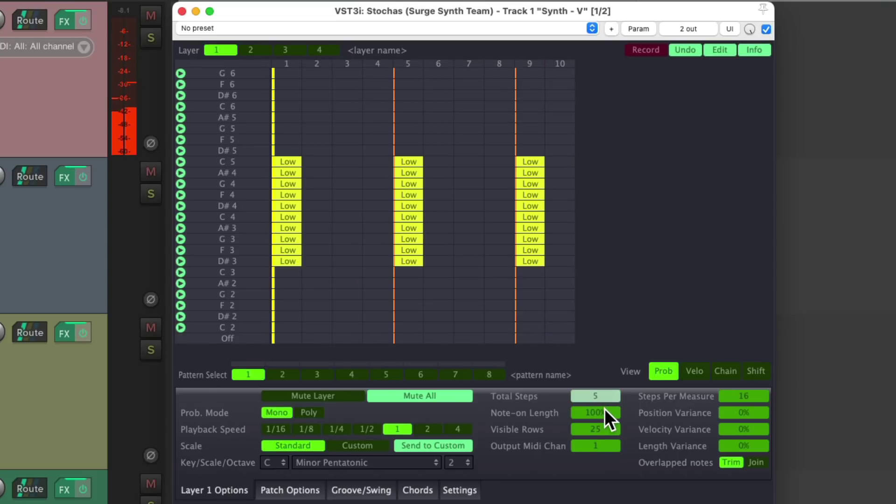
text(5)
key(Return)
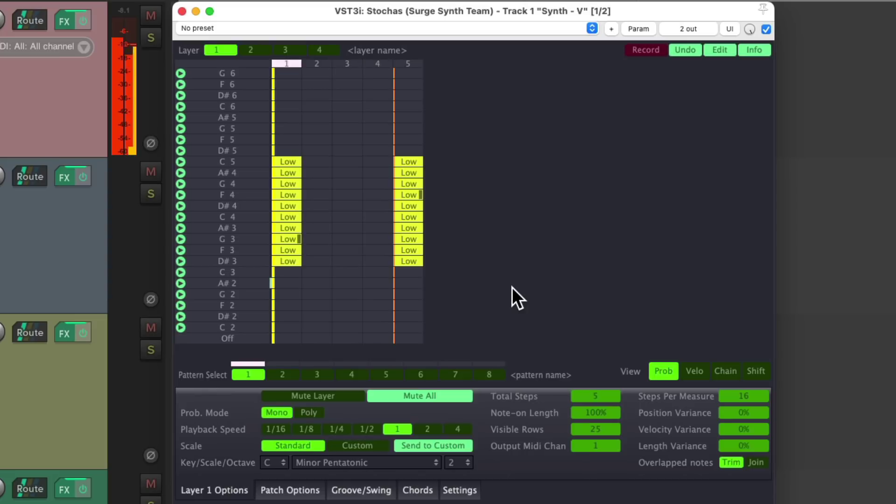
Set the layer's total steps to 16 during playback, and stop playback after listening
double_click(610, 395)
text(16)
key(Return)
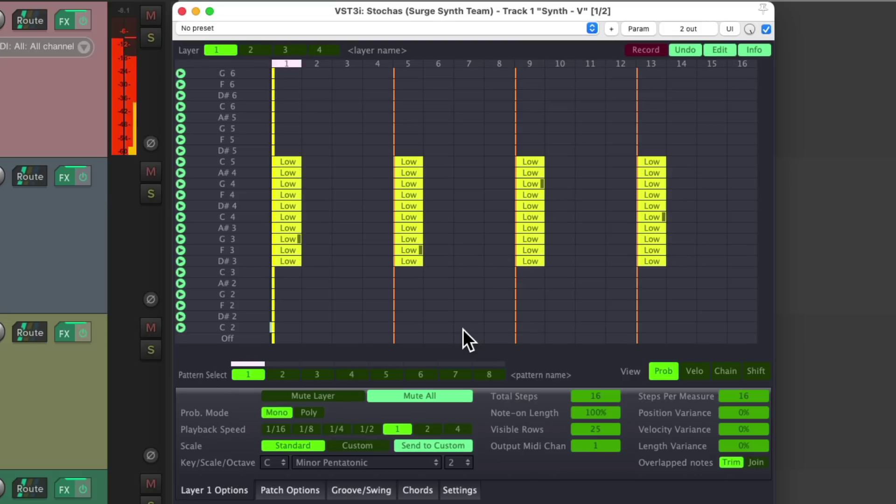
key(space)
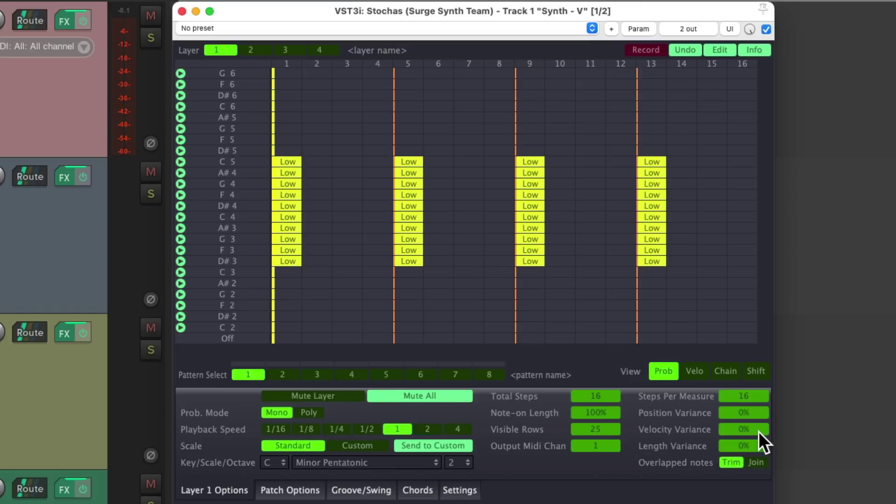
Chain C 5 (step 1) to C 4 (step 5), A# 4 (step 5) to G 3 (step 9), G 4 (step 9) to F 4 (step 13)
click(695, 370)
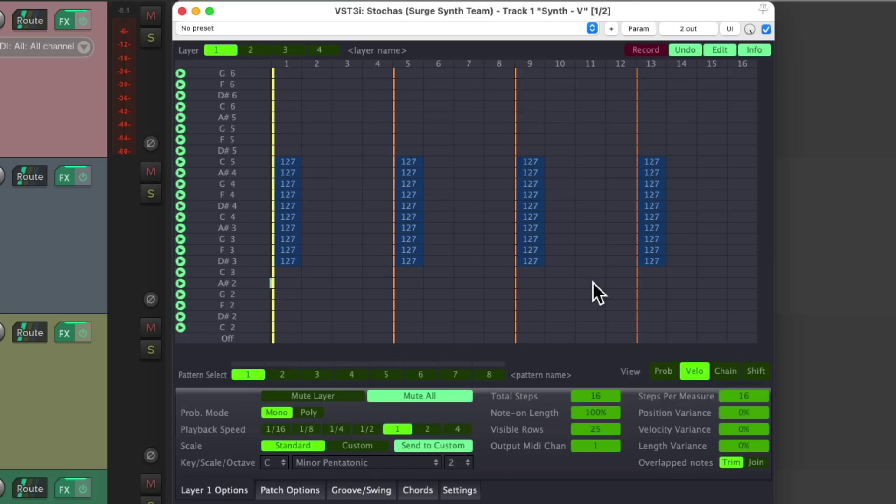
click(726, 371)
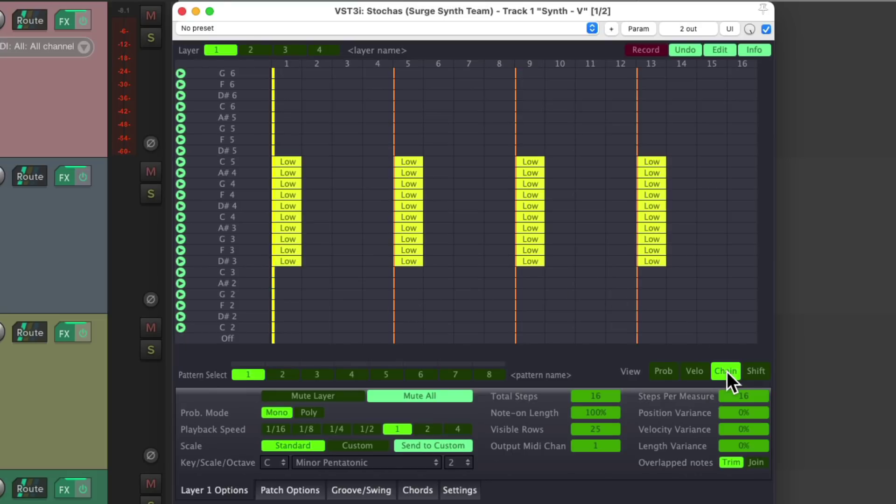
drag(292, 160, 403, 215)
drag(408, 172, 521, 240)
drag(536, 182, 641, 195)
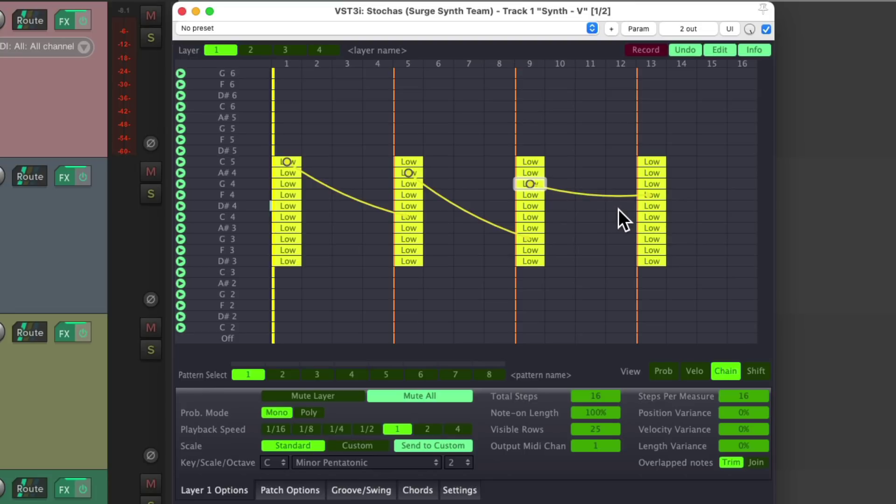
Remove the three chain links ending on F 4 at step 13, G 3 at step 9 and C 4 at step 5
click(653, 195)
click(530, 233)
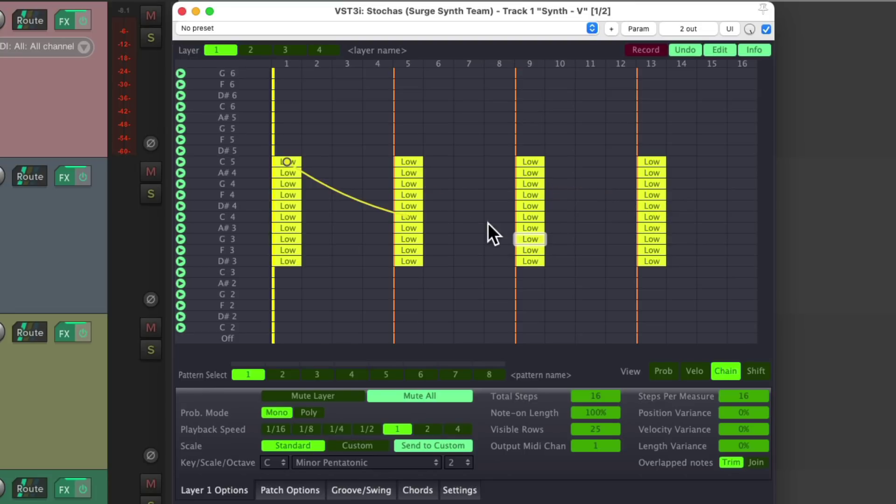
click(407, 217)
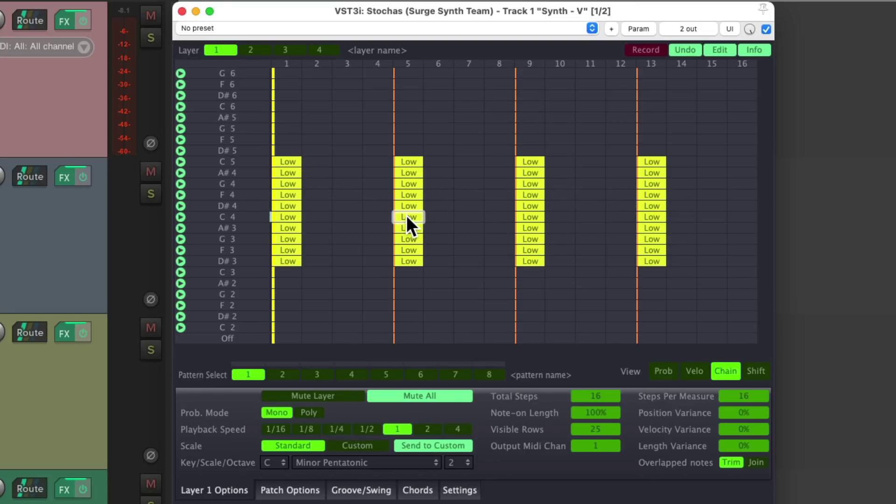
View the notes' shift values, return to the probability view, and start playback of the pattern
click(754, 372)
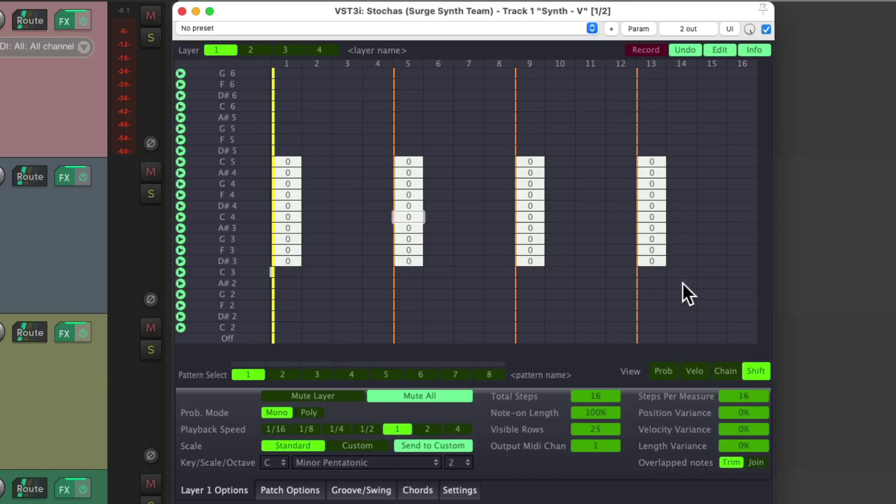
click(663, 367)
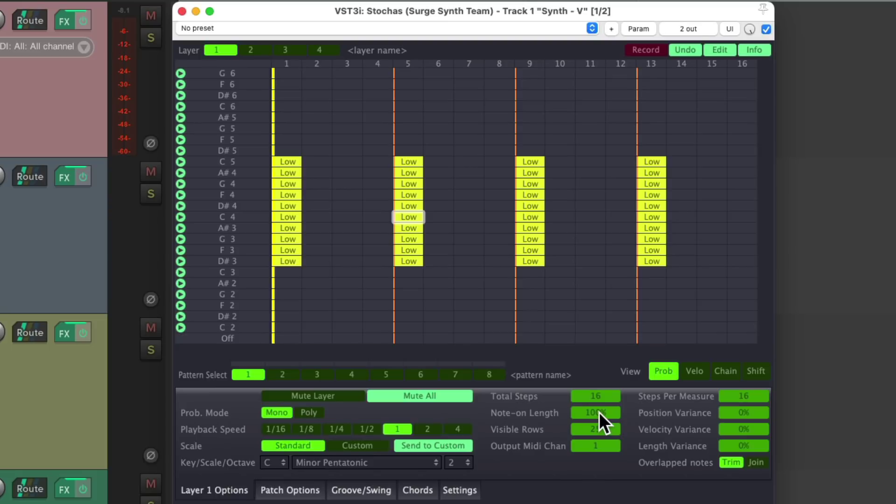
key(space)
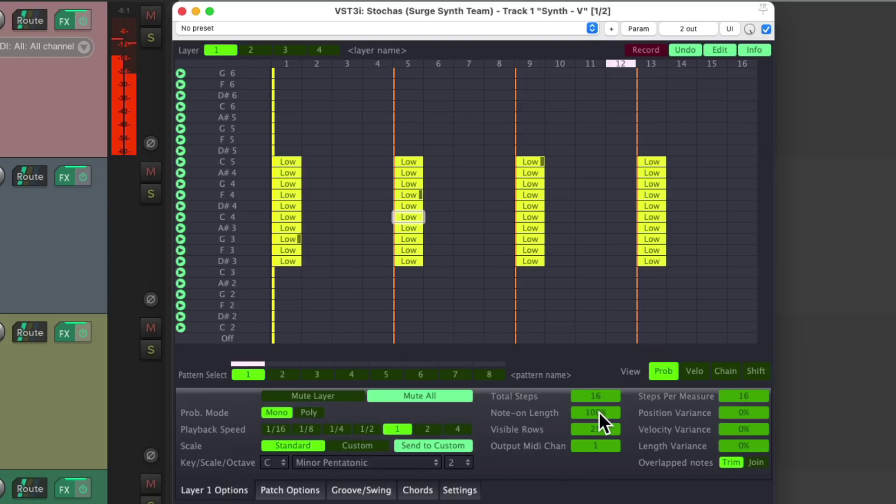
Try a note-on length of 200% by playing the pattern, and restore the length to 100% after stopping playback
key(space)
drag(603, 412, 613, 254)
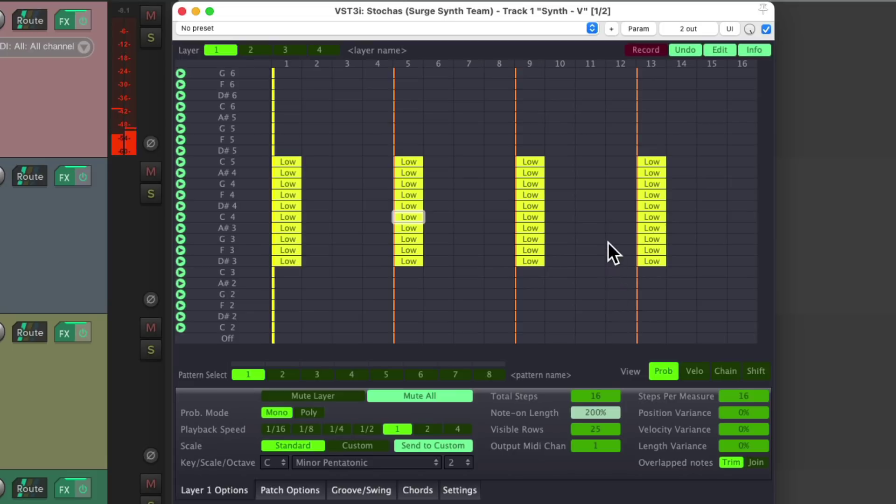
key(space)
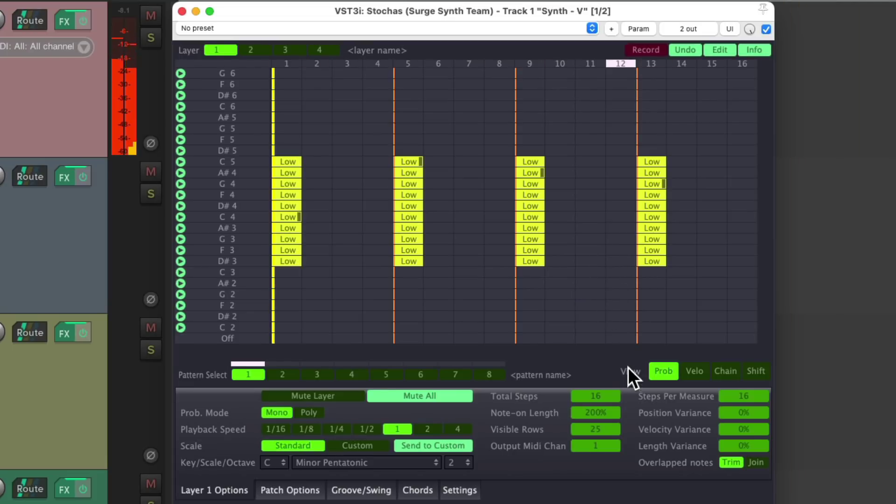
key(space)
drag(604, 415, 600, 486)
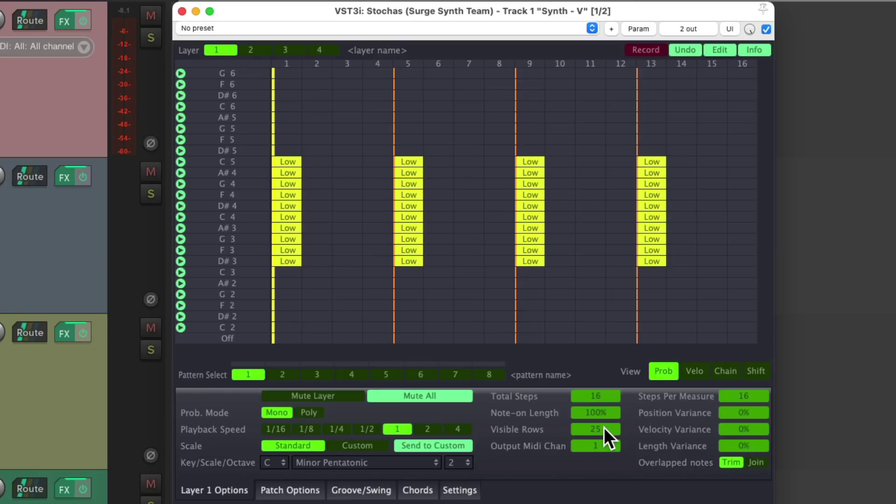
Try 49 visible rows for the layer, and restore the visible rows to 25
drag(605, 427, 605, 361)
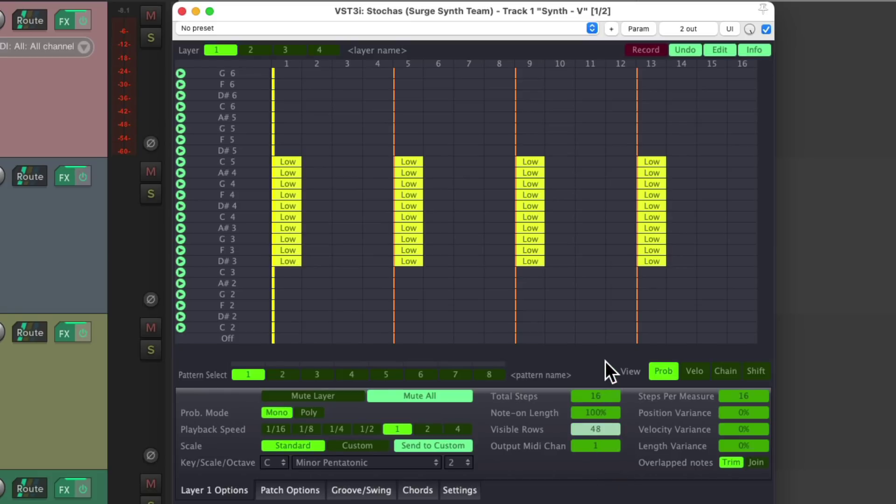
drag(765, 198, 743, 378)
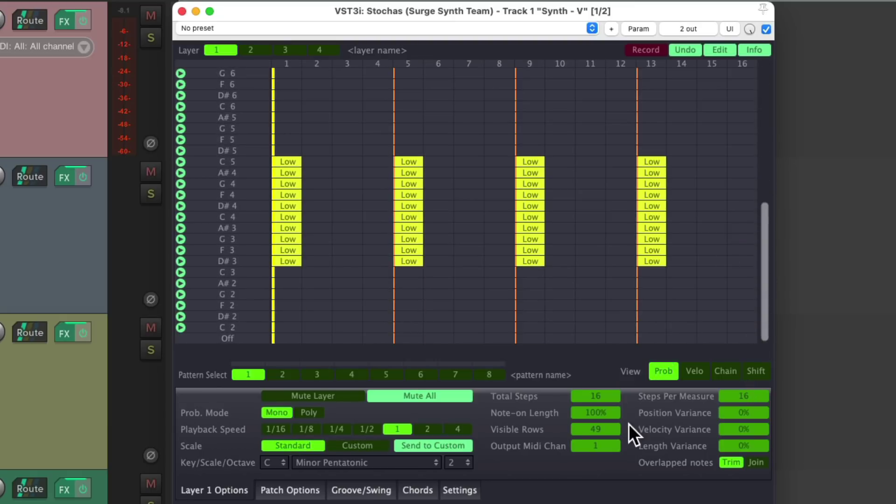
drag(601, 428, 607, 485)
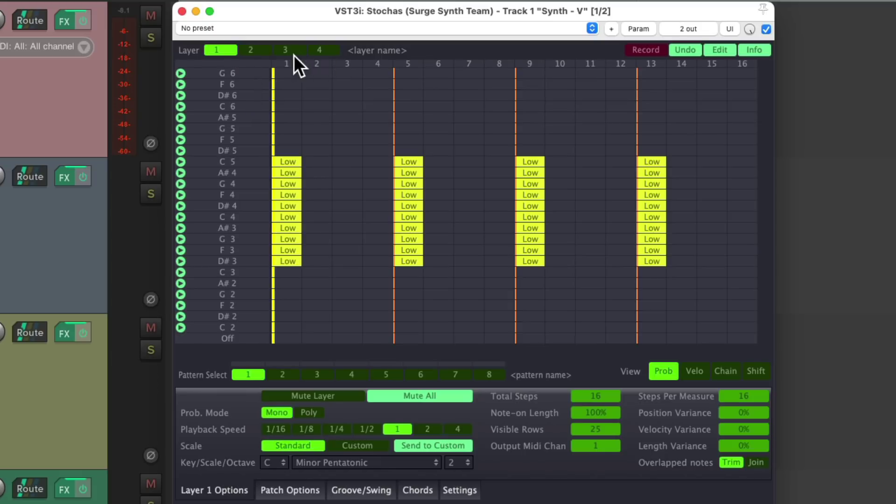
View layers 2 and 4, and return to layer 1
click(255, 52)
click(314, 51)
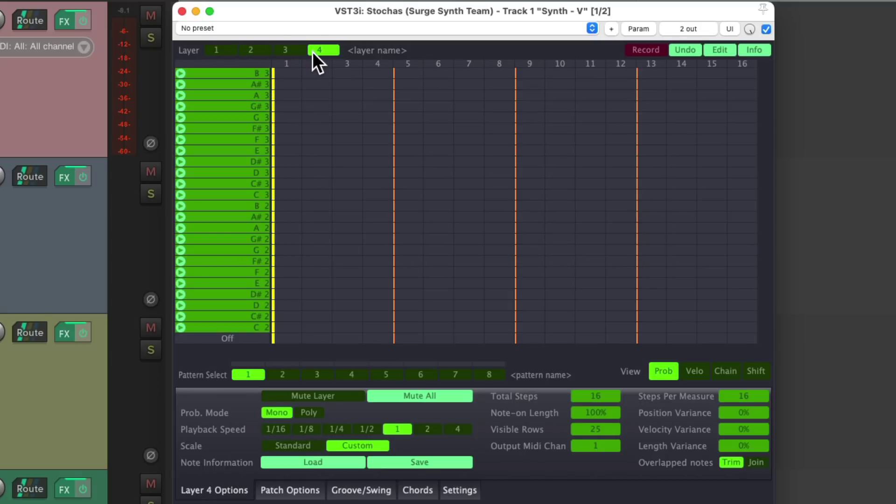
click(216, 50)
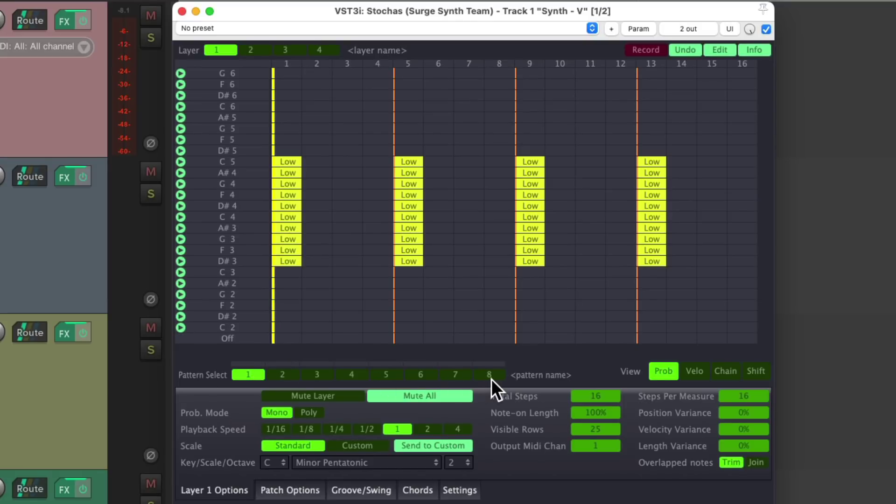
Copy all cell data from layer 1 pattern 1 into layer 1 pattern 2
click(283, 375)
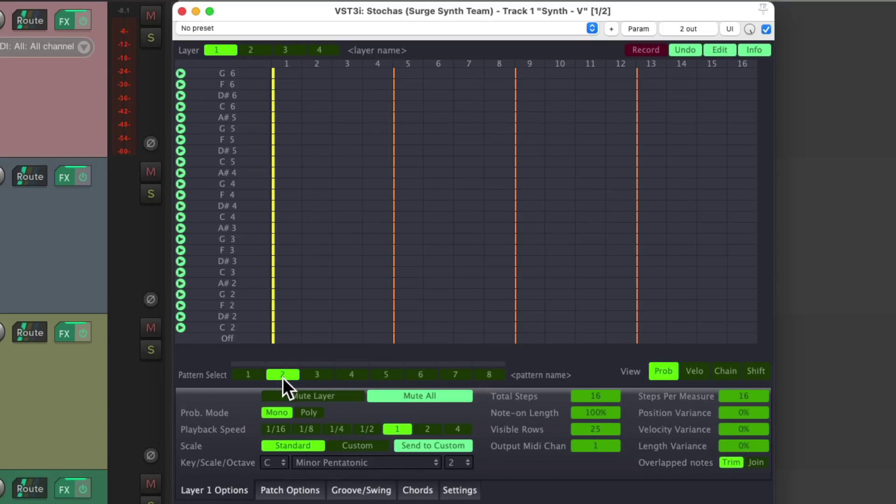
click(722, 52)
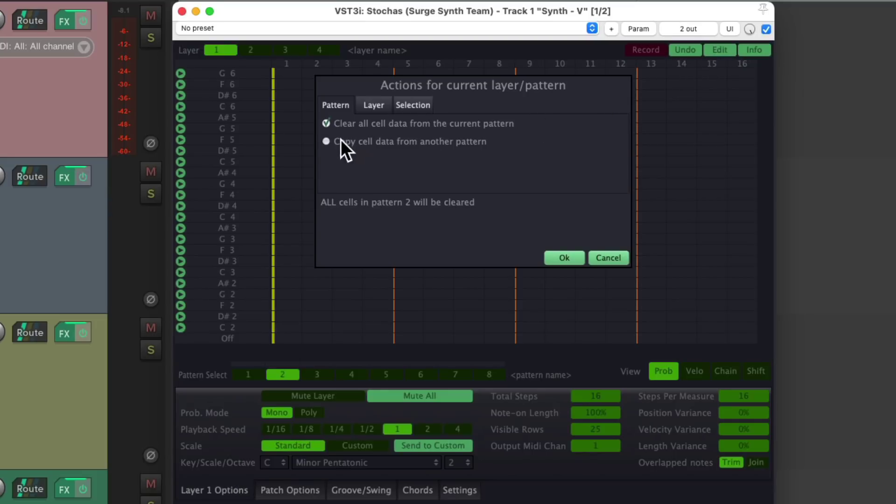
click(326, 141)
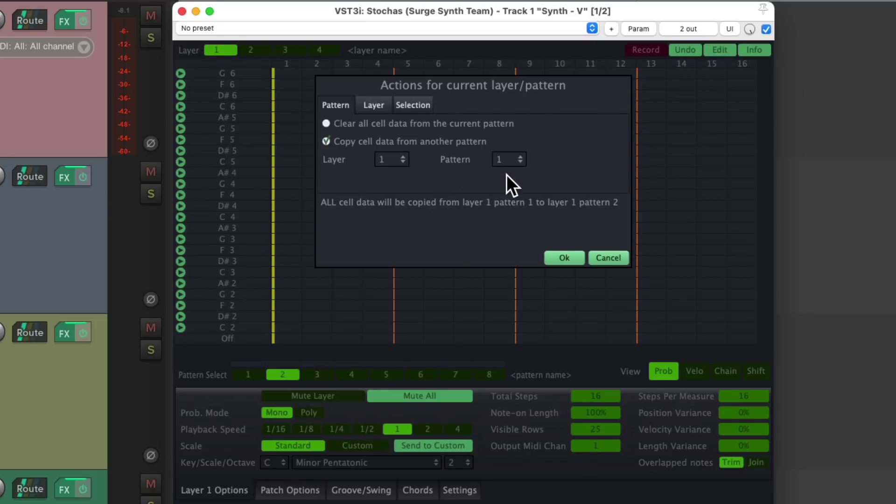
click(565, 258)
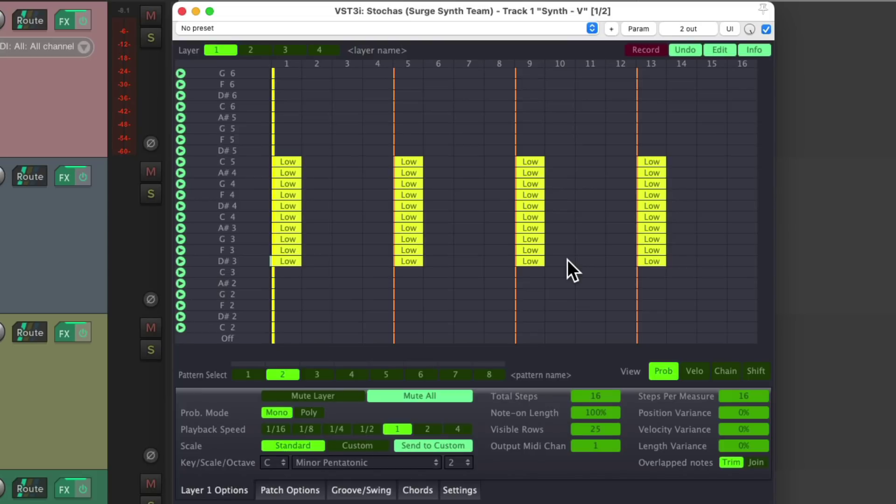
Compare patterns 1 and 2, and clear the step 9 notes from C 5 to D# 3 in pattern 2
click(249, 373)
click(281, 372)
drag(533, 159, 525, 254)
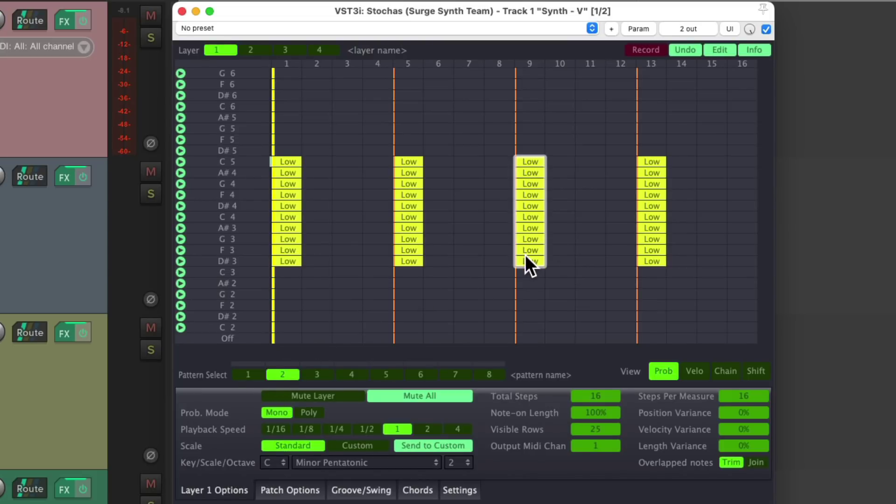
click(718, 50)
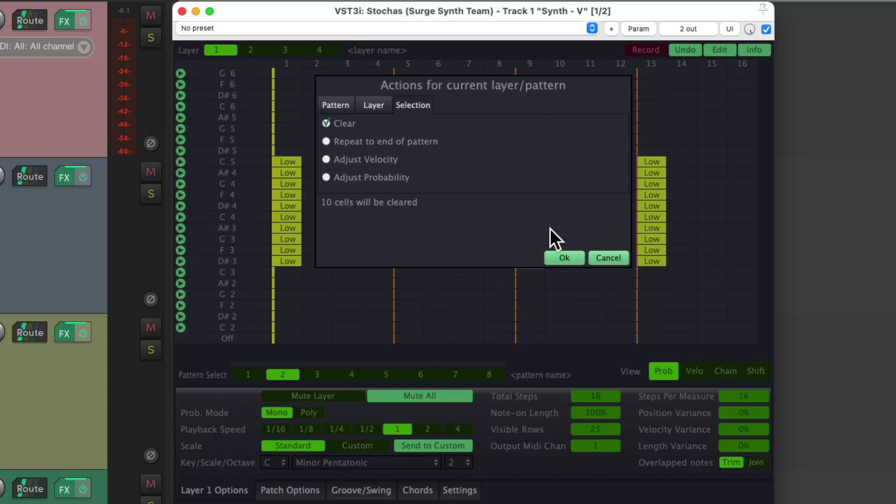
click(561, 252)
Play pattern 1, switch to pattern 2 during playback, and return to pattern 1 after stopping
click(252, 375)
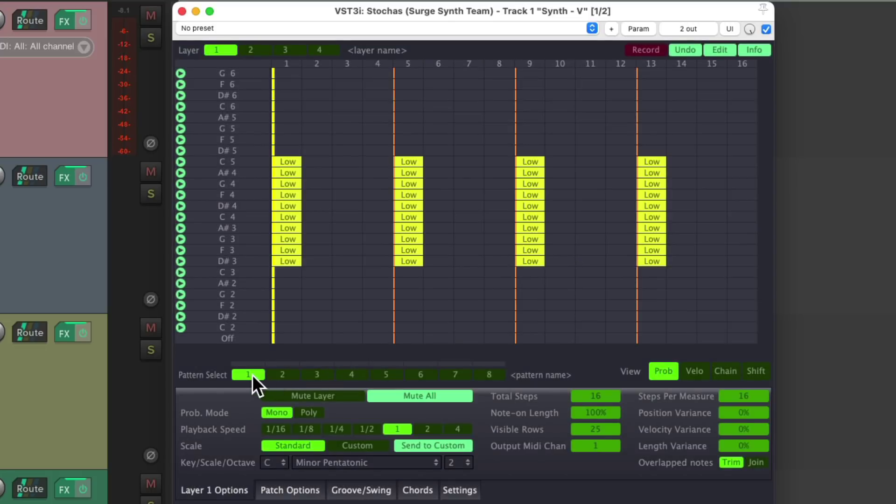
key(space)
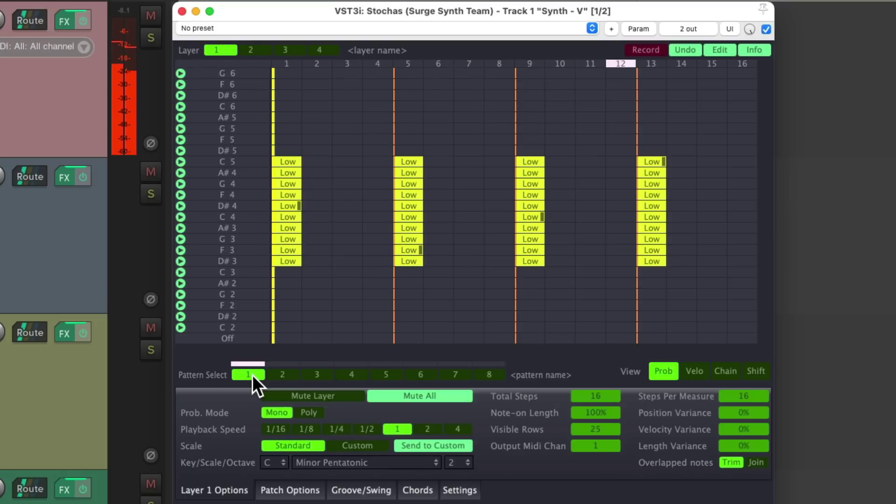
click(290, 375)
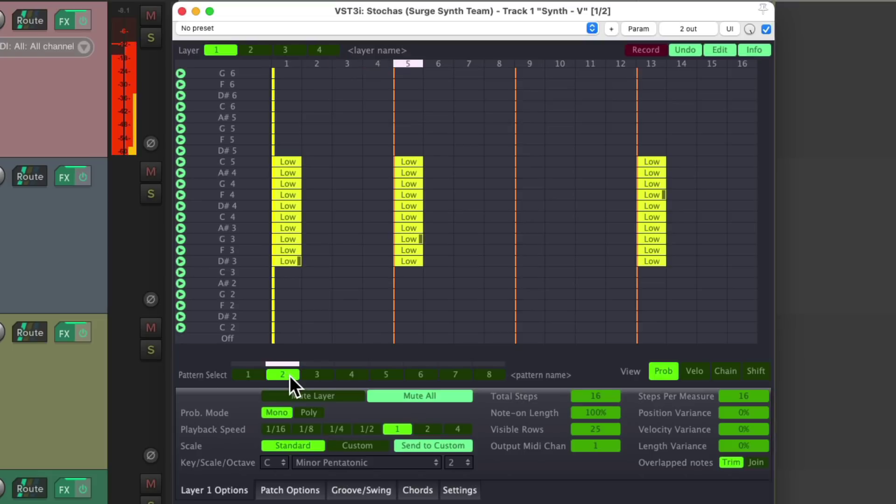
key(space)
click(247, 372)
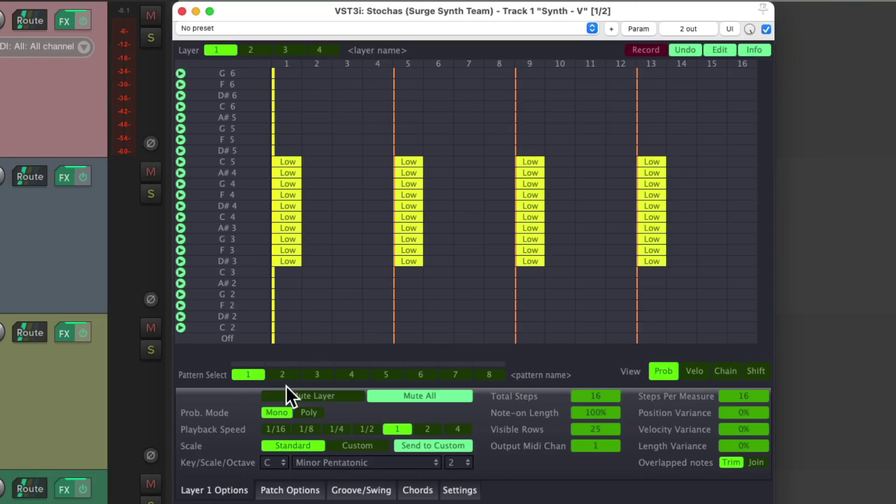
Audition pattern 1 in Poly probability mode, and switch the layer back to Mono
click(309, 412)
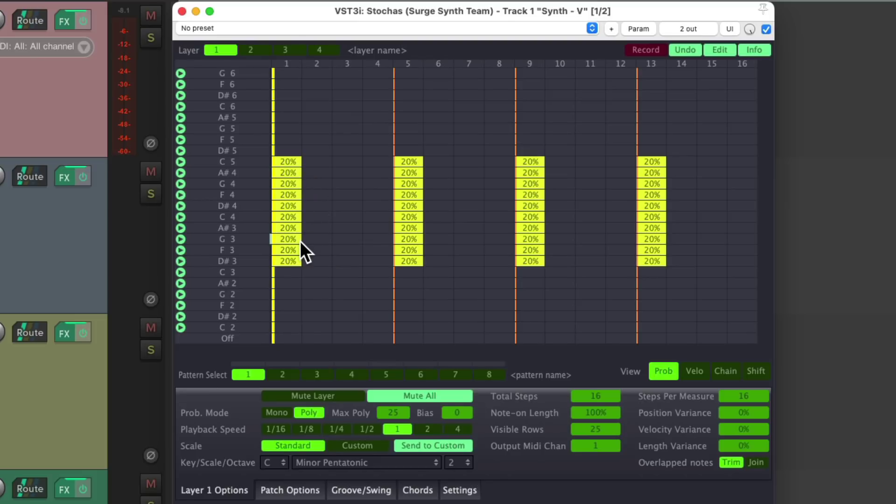
key(space)
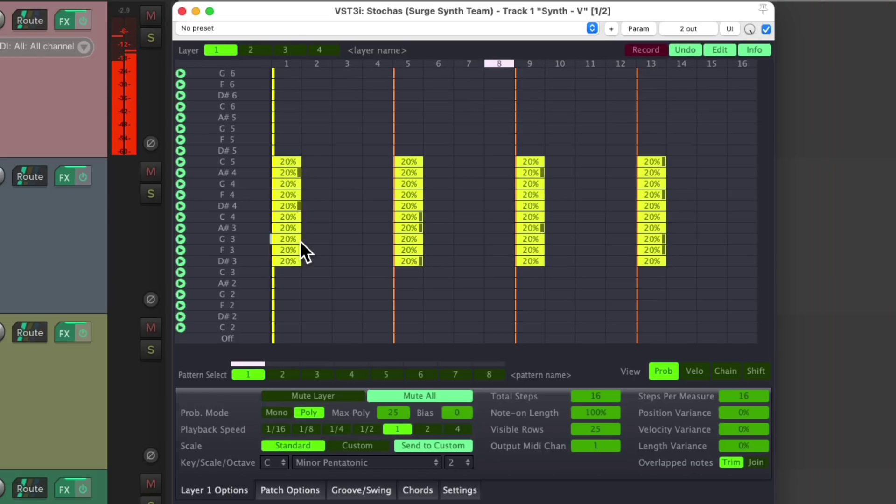
key(space)
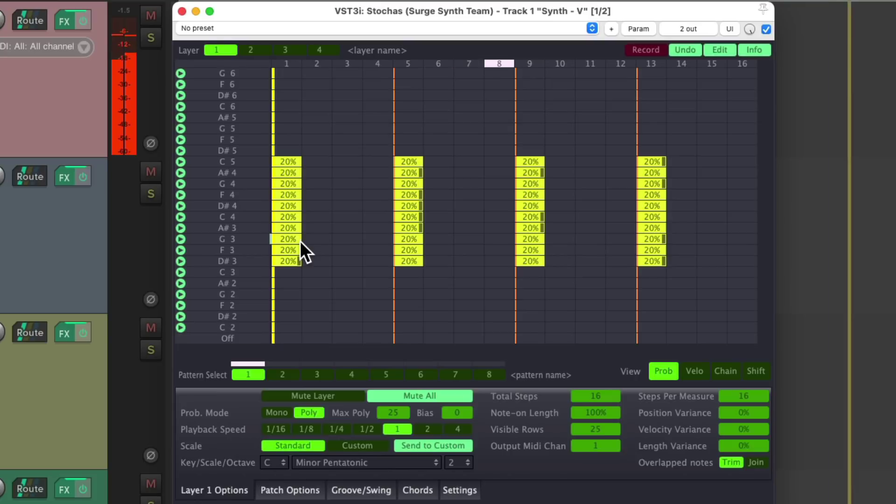
click(276, 412)
key(space)
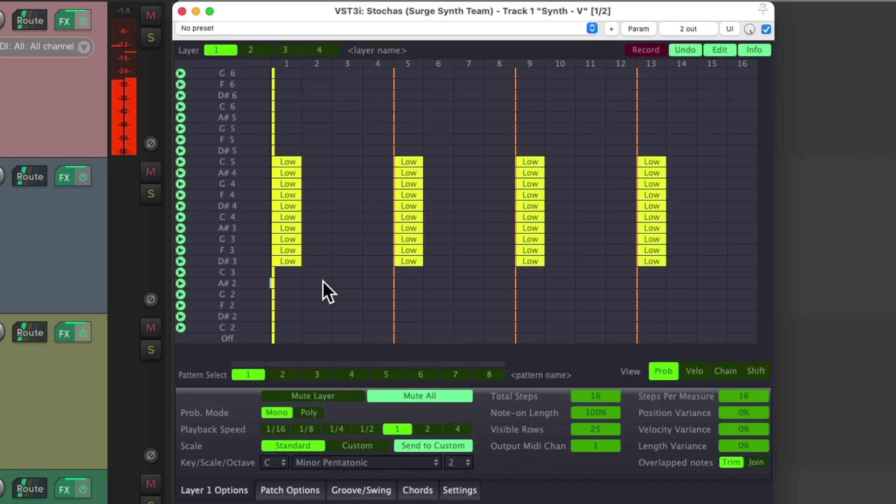
Repeat the step 1 notes from C 5 to D# 3 to the end of the pattern, and listen to the result
drag(287, 161, 297, 201)
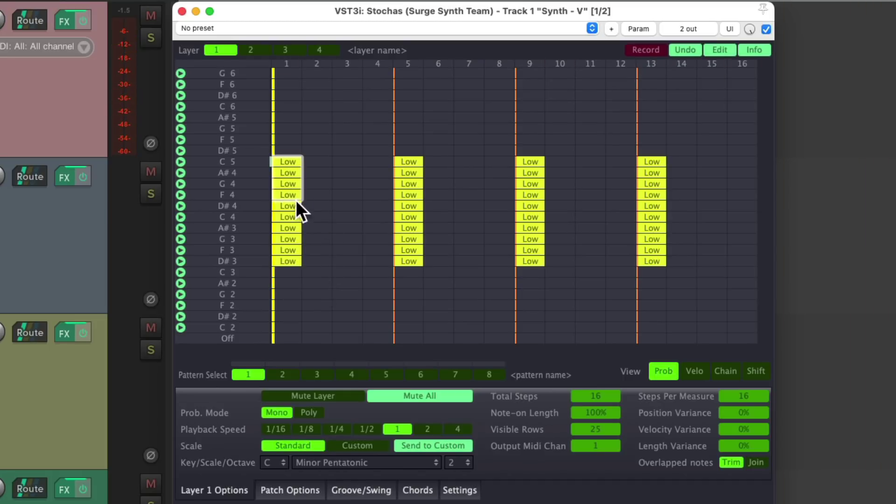
drag(293, 255, 293, 260)
click(723, 51)
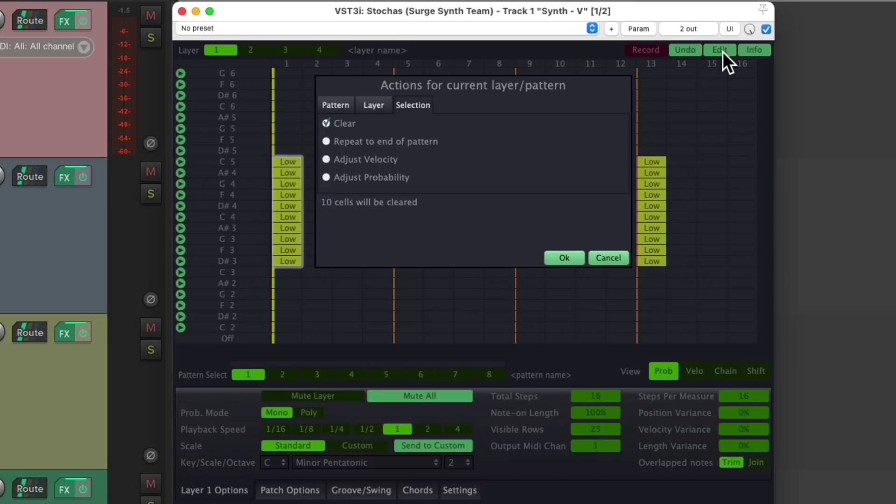
click(327, 141)
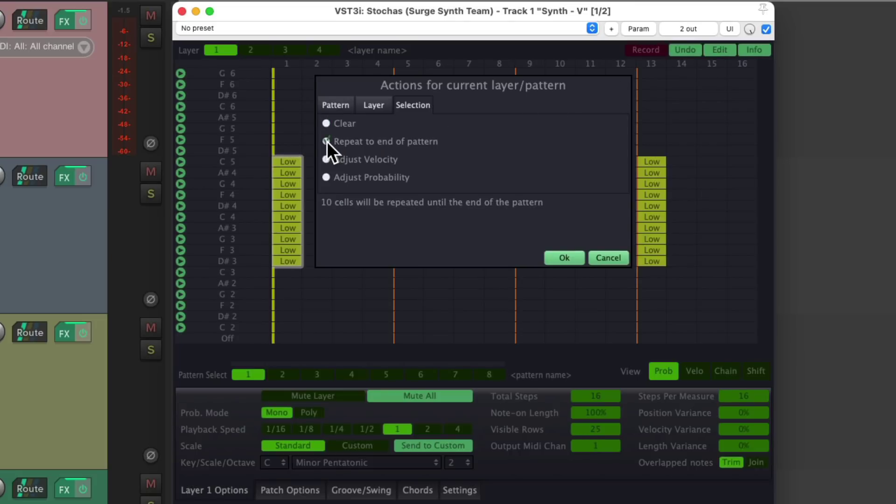
click(576, 256)
key(space)
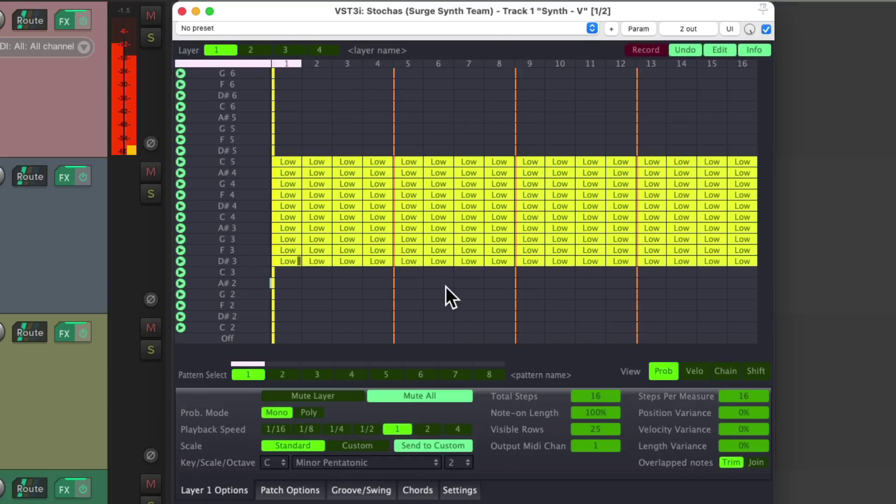
key(space)
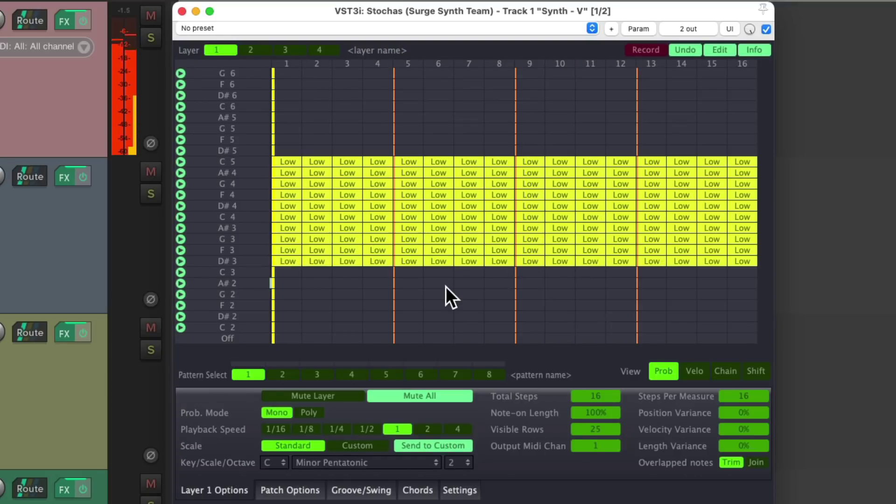
Clear the notes from C 5 to D# 3 at steps 2 and 4
drag(318, 160, 315, 257)
click(719, 50)
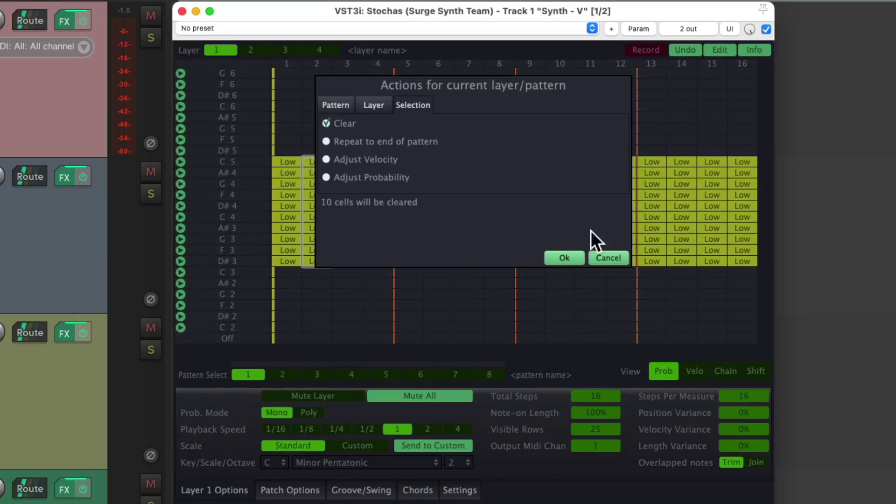
click(571, 256)
drag(401, 186, 383, 232)
click(719, 50)
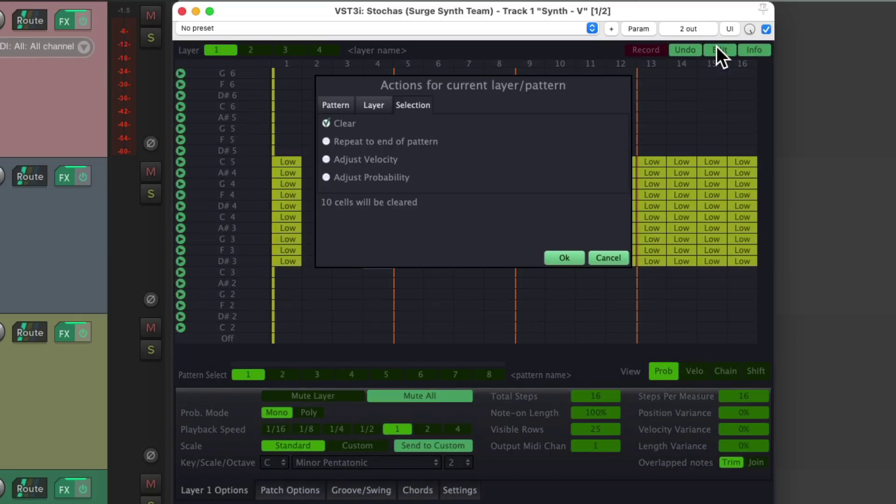
click(558, 257)
Clear the notes from C 5 to D# 3 at steps 6, 7 and 10
drag(434, 166, 462, 258)
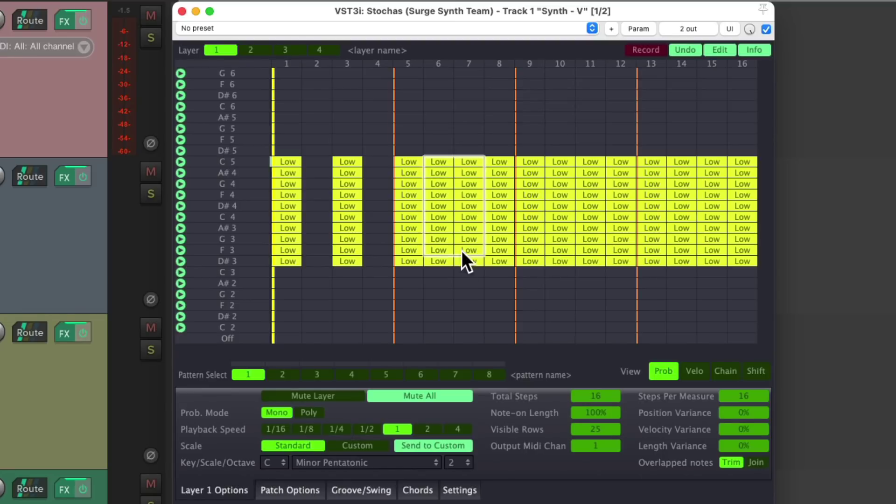
click(719, 50)
click(562, 258)
drag(559, 162, 563, 188)
click(714, 48)
click(571, 253)
Clear the notes from C 5 to D# 3 at steps 12 and 14
drag(621, 160, 619, 258)
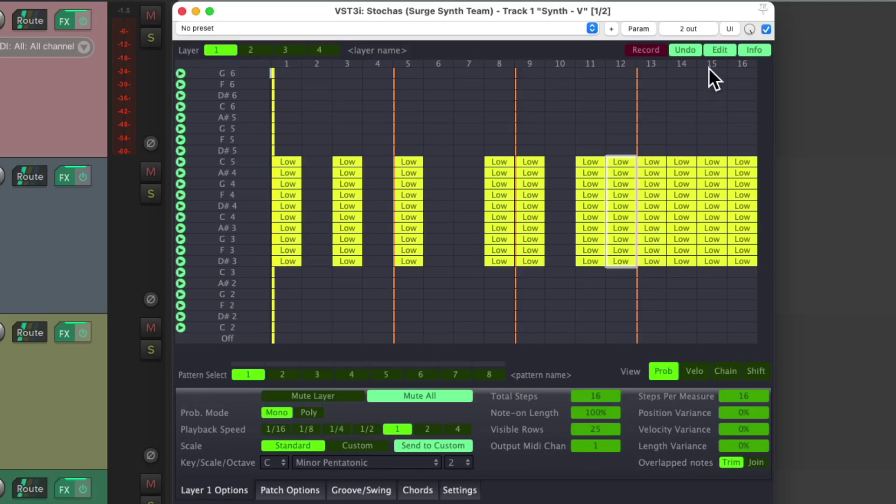
click(715, 53)
click(564, 258)
drag(679, 162, 676, 259)
click(727, 49)
click(567, 255)
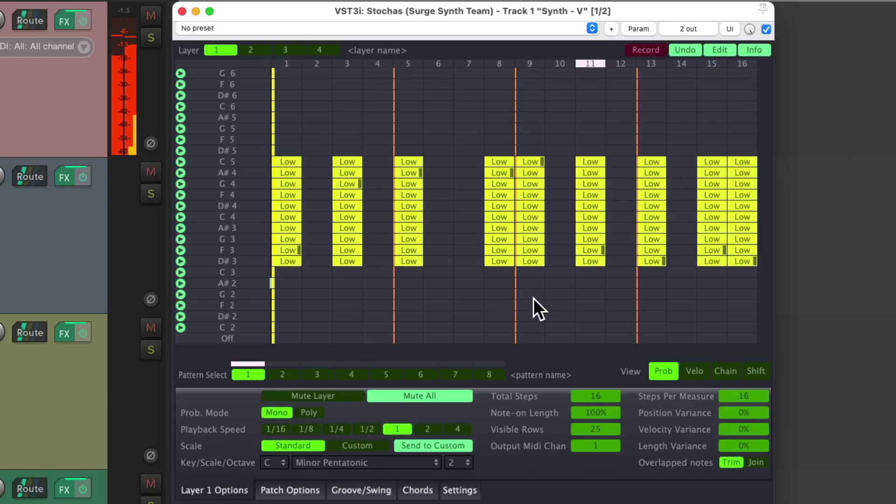
Stop playback and set the patch's randomization to Stable
key(space)
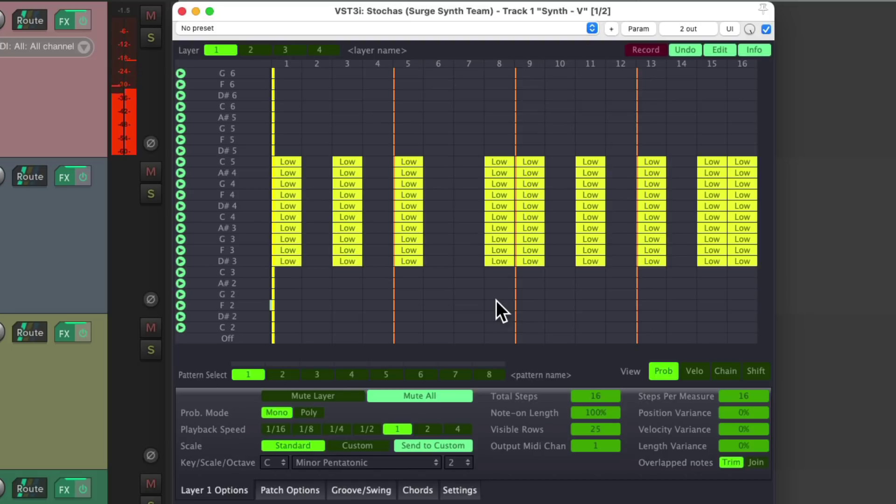
click(280, 491)
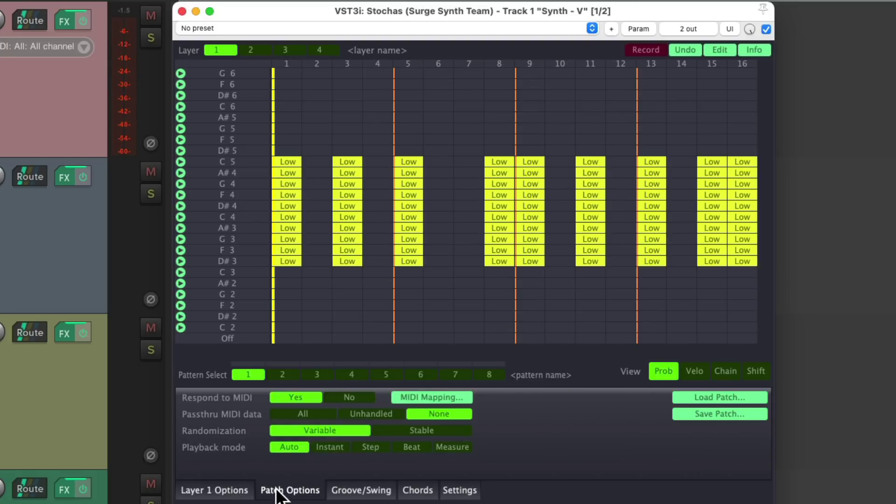
click(394, 432)
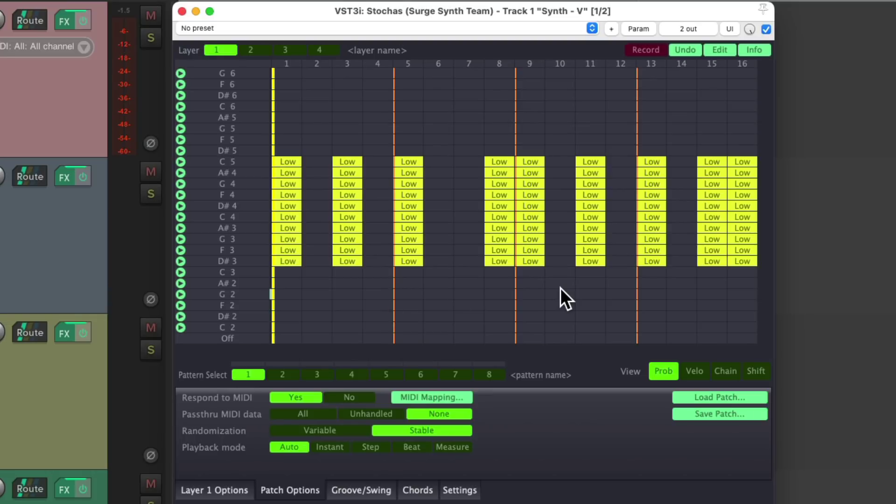
Audition the pattern with stable randomization, stop playback and set the patch's randomization to Variable
key(space)
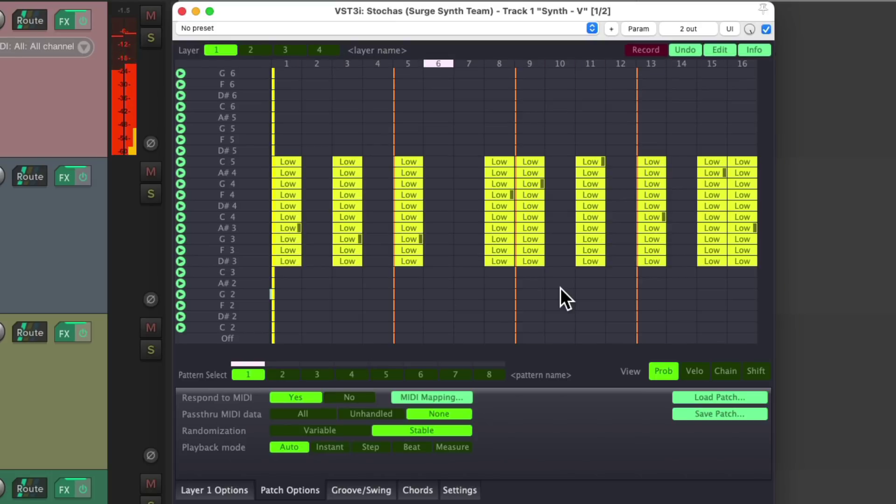
key(space)
click(337, 426)
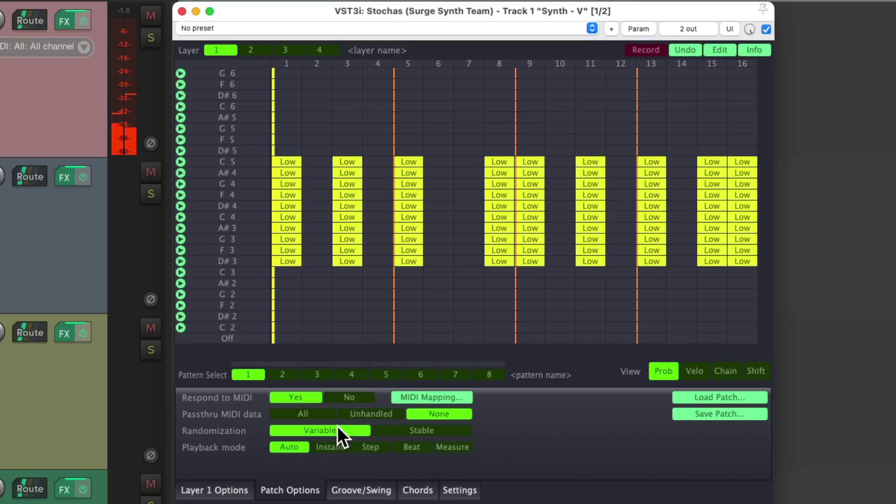
Audition layer 1 at playback speeds 1/2 and 2, stop playback and return the speed to 1
key(space)
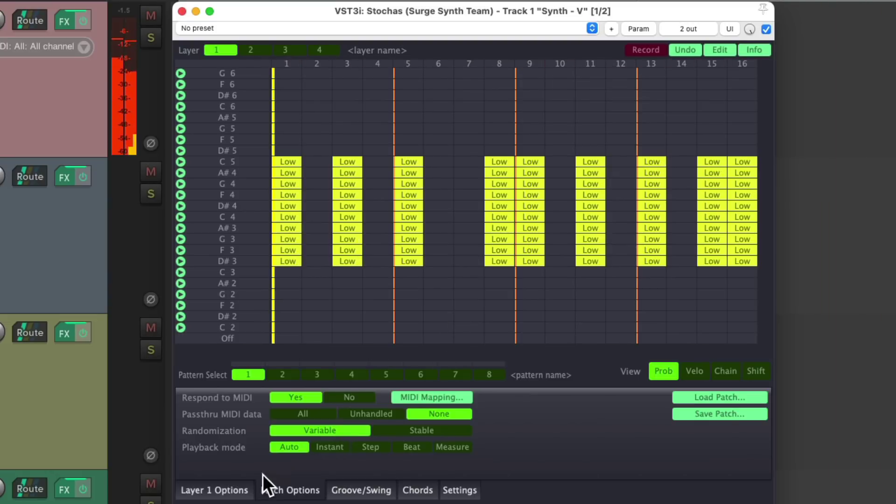
click(236, 490)
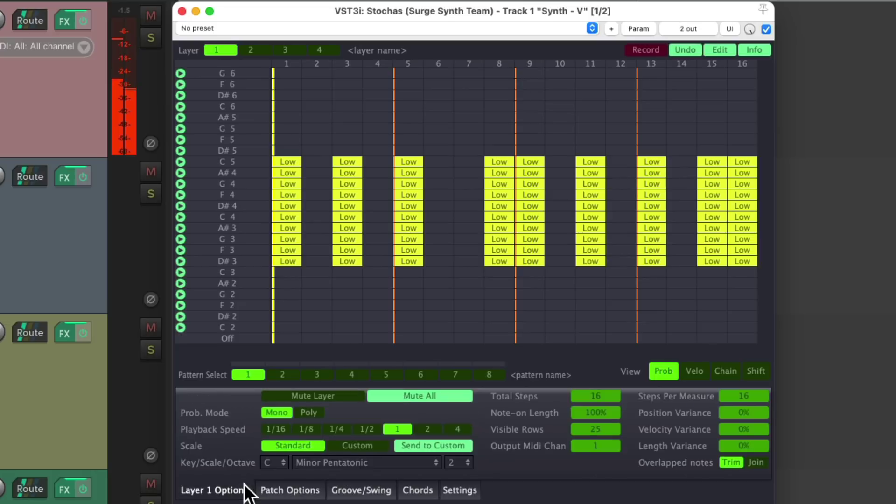
click(367, 429)
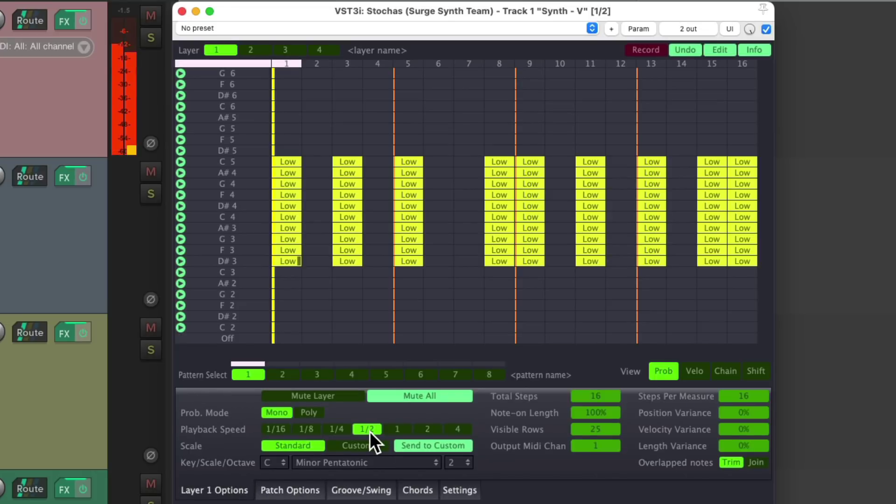
click(429, 428)
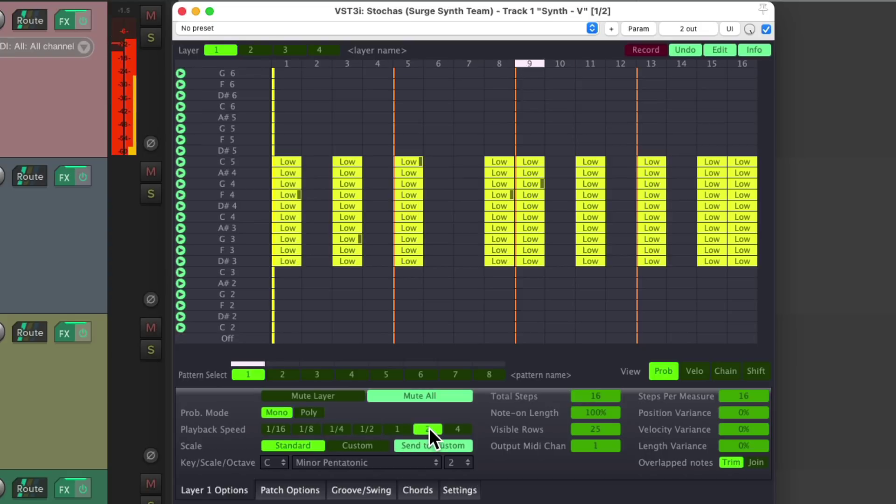
key(space)
click(398, 429)
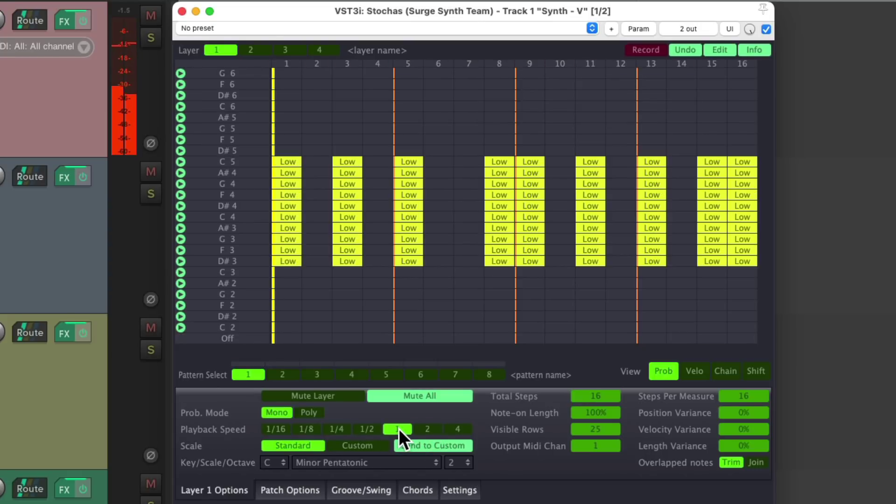
Audition layer 1 with its scale octave set to 1, return the octave to 2 and stop playback
click(464, 462)
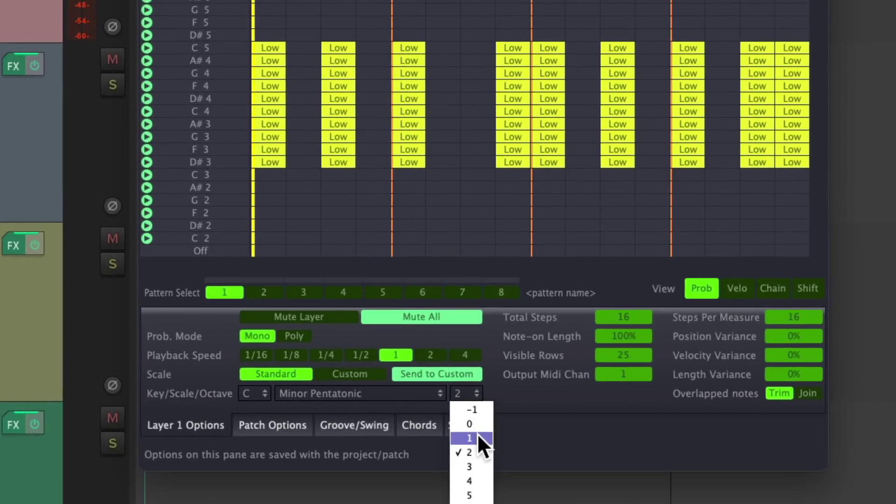
click(478, 434)
key(space)
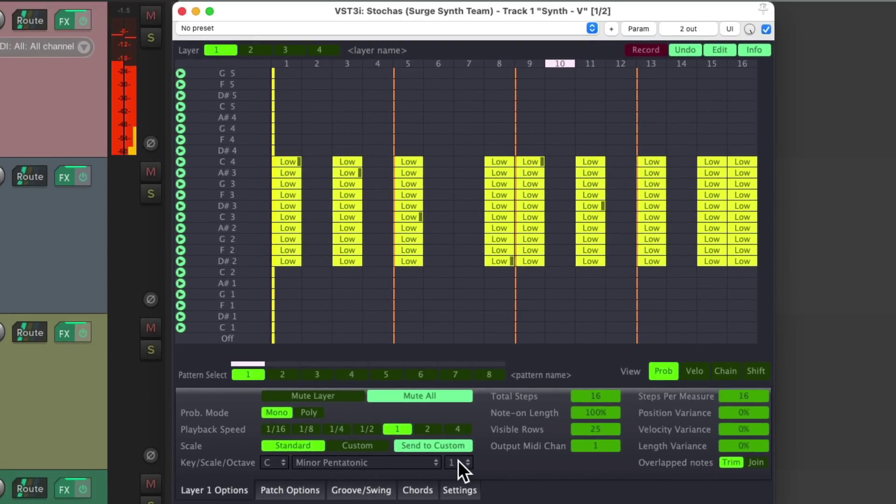
click(458, 461)
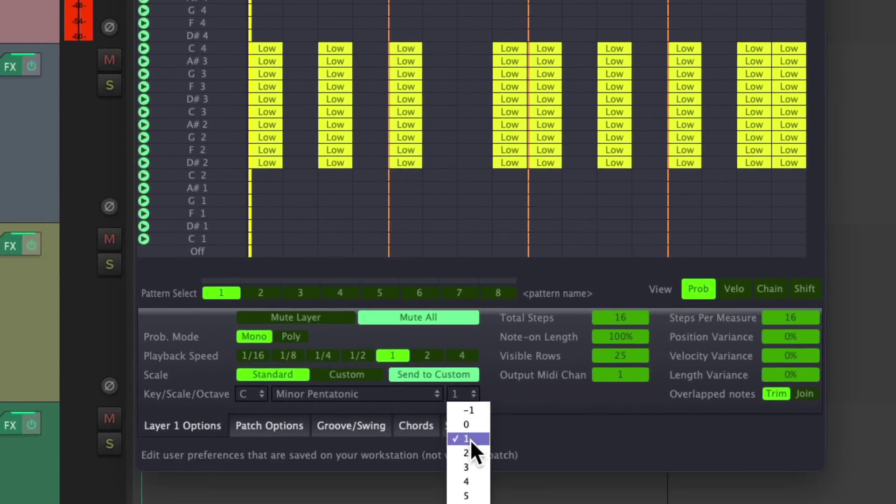
click(467, 473)
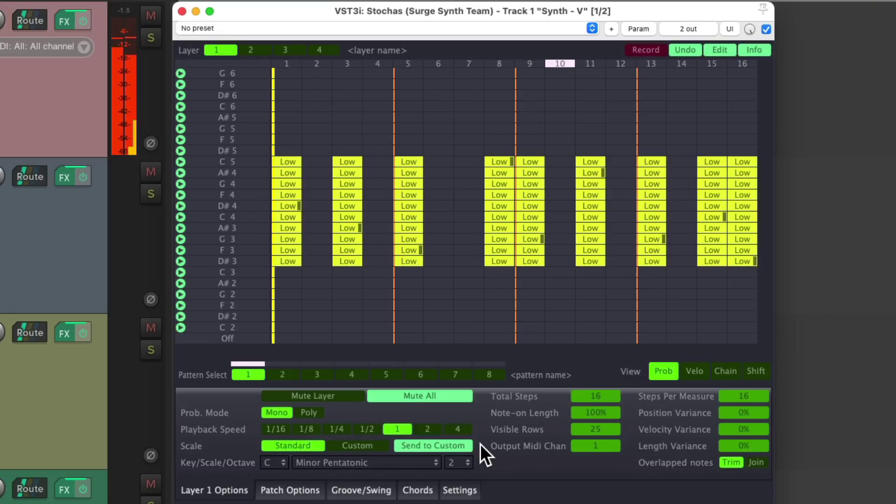
key(space)
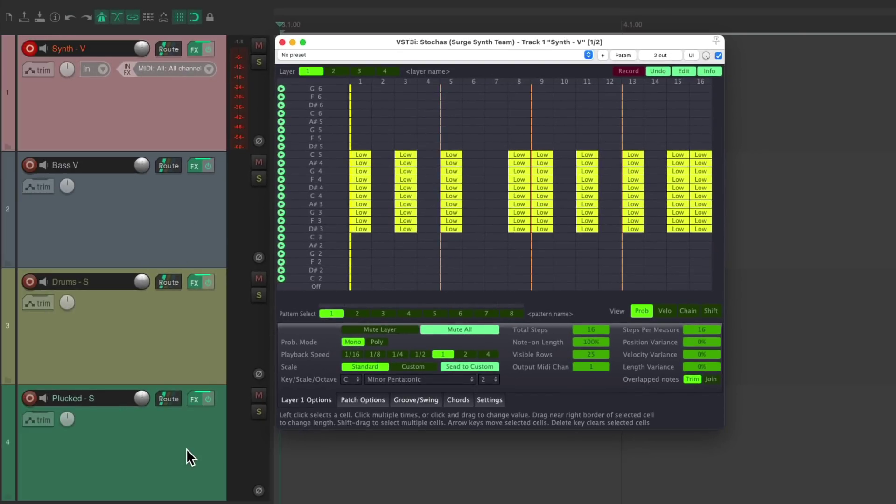
Close the Stochas window and disarm the Synth - V track for recording
click(281, 42)
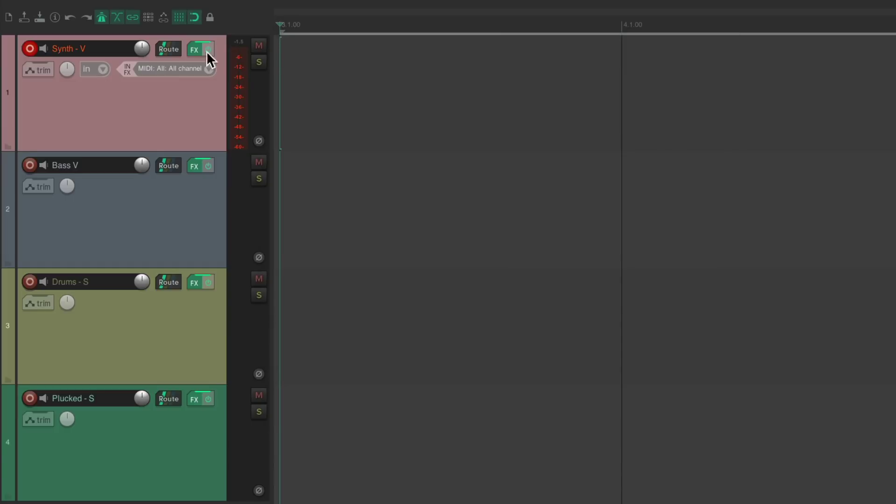
click(30, 49)
click(170, 113)
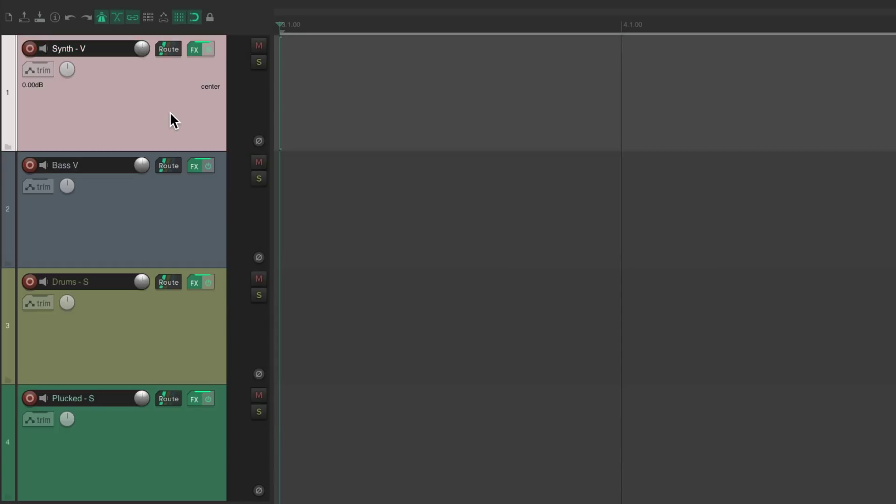
Insert a new track above Synth - V and name it Seq
key(ctrl+t)
drag(162, 191, 157, 42)
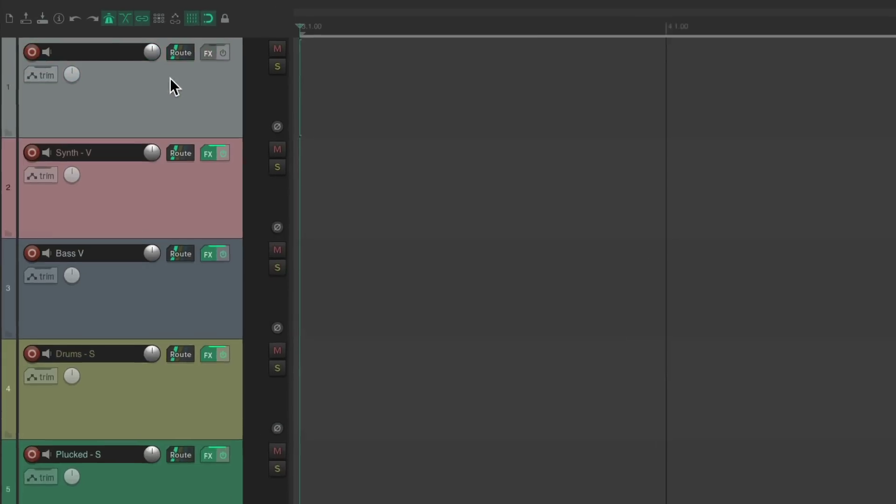
double_click(112, 52)
text(Seq)
key(Return)
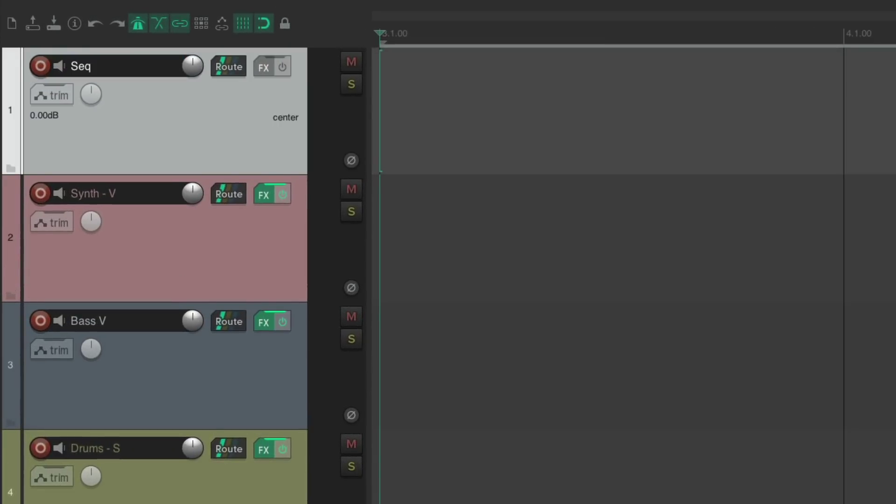
Move the Stochas plugin from the Synth - V track to the Seq track and check both tracks' plugin lists
click(264, 196)
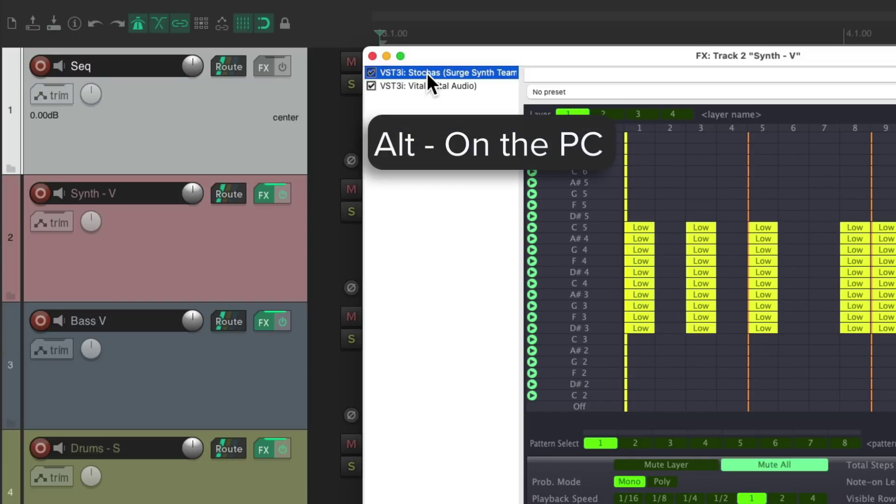
drag(427, 74, 265, 65)
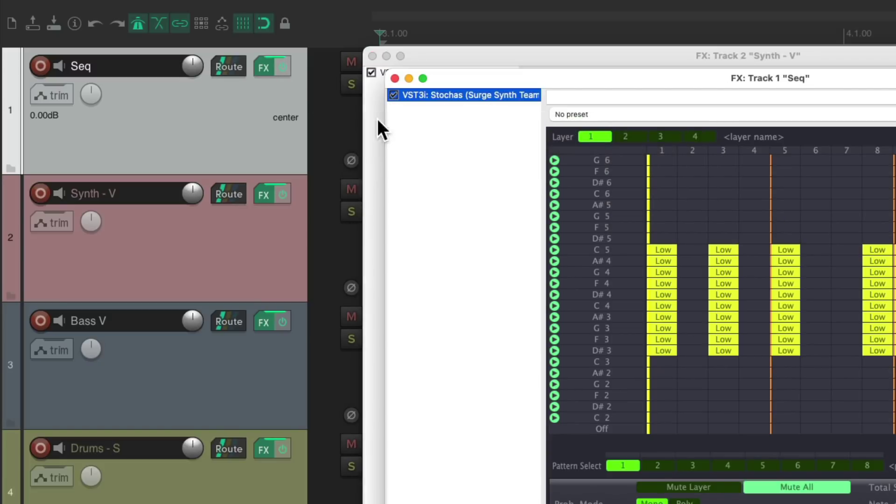
click(395, 77)
click(373, 56)
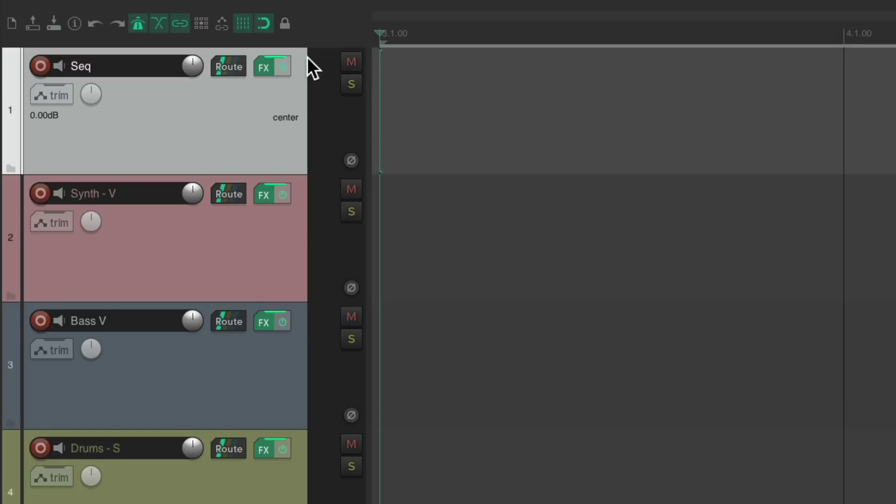
right_click(265, 64)
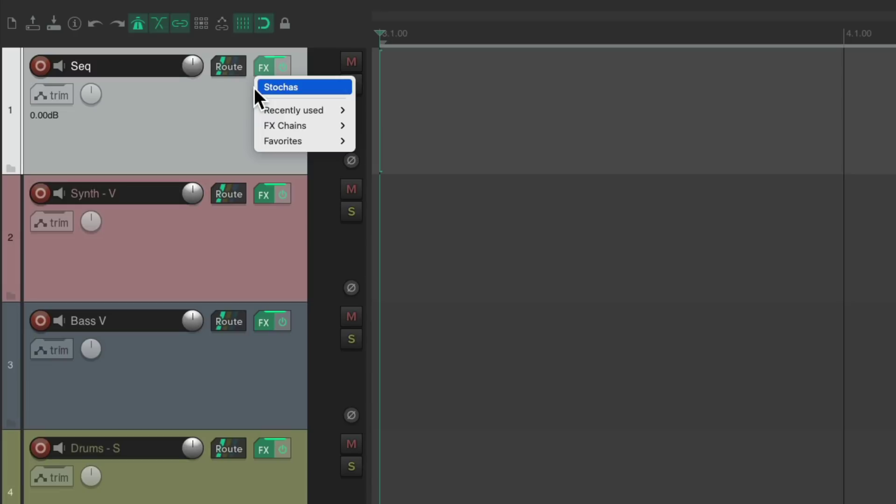
click(226, 108)
right_click(258, 191)
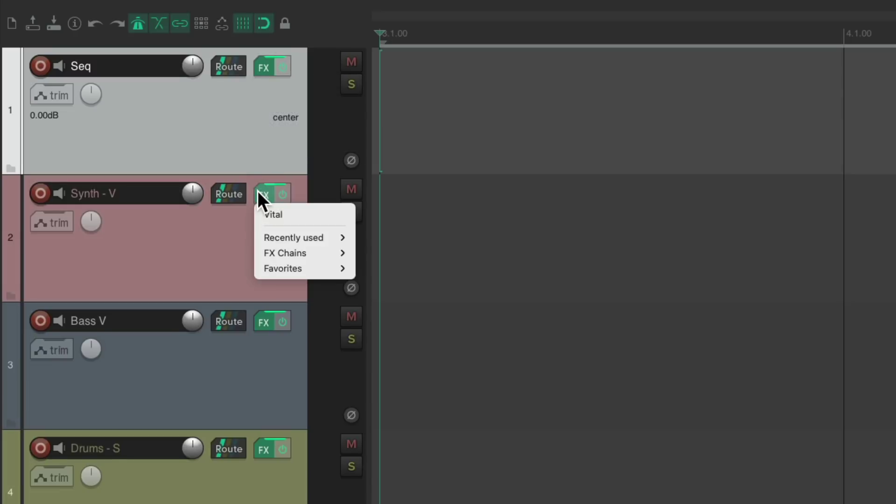
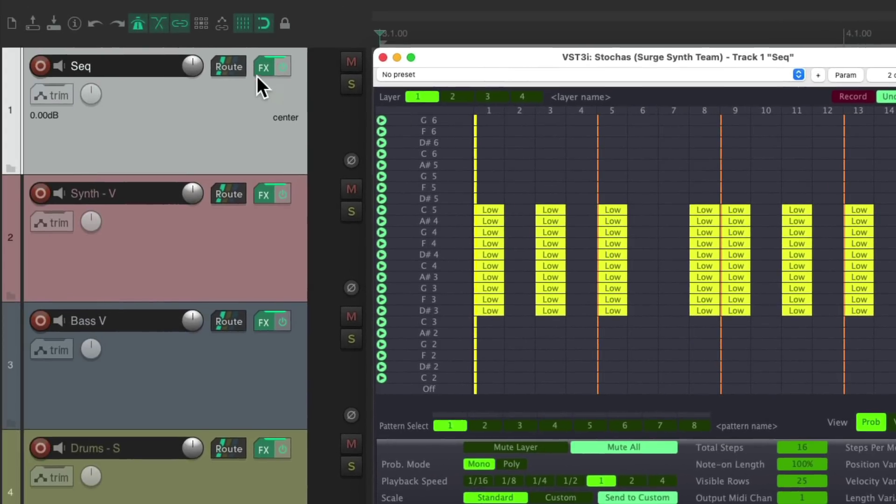
Create a send from Seq to Synth - V with audio None and source MIDI channel 1, and audition the pattern
drag(236, 73, 266, 249)
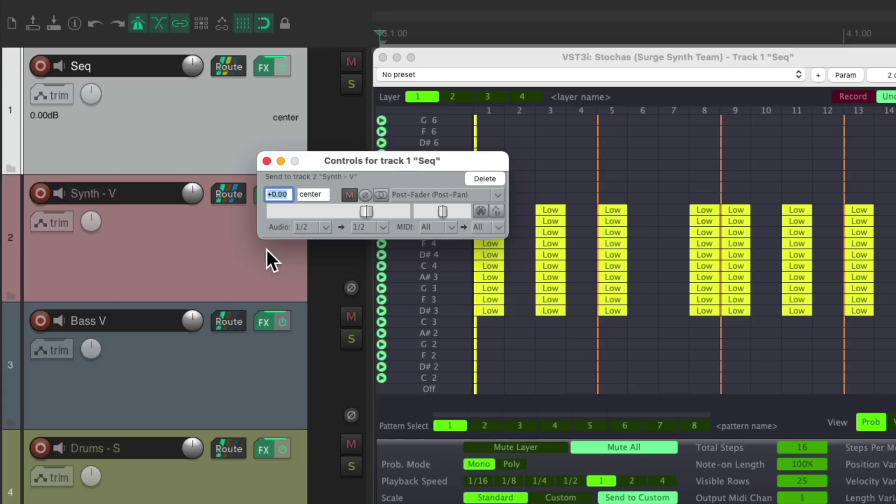
click(325, 227)
click(344, 240)
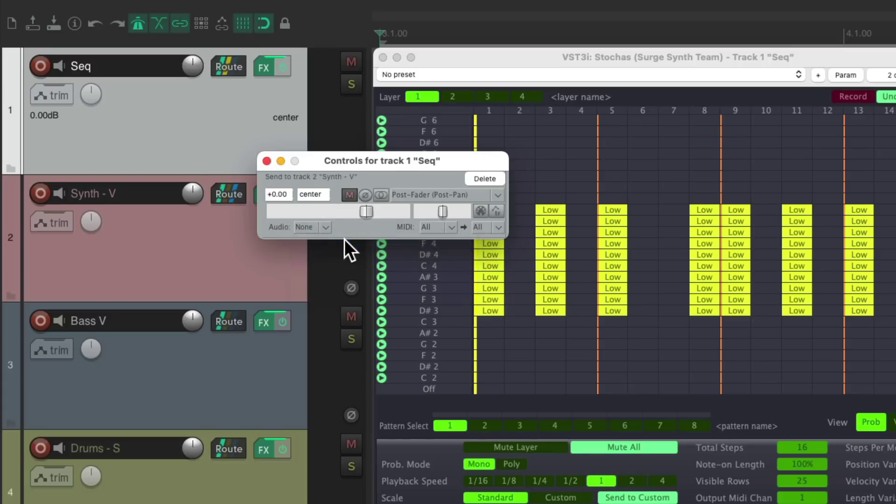
click(444, 230)
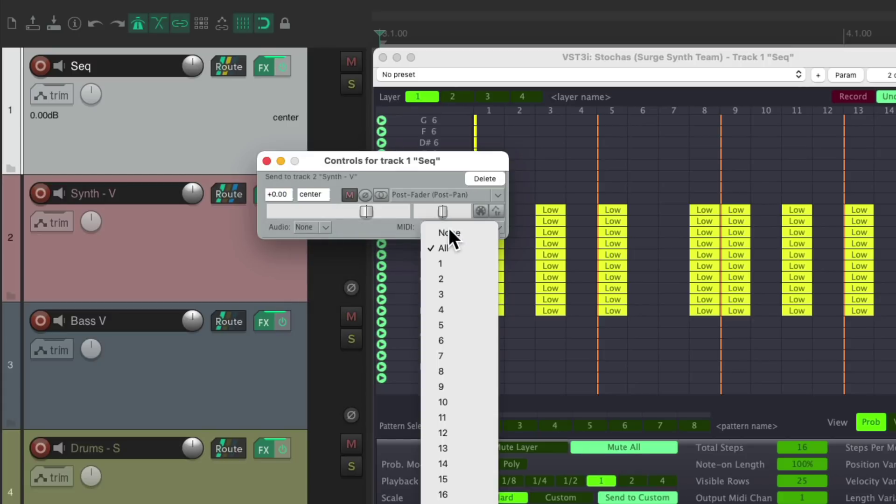
click(457, 264)
click(263, 158)
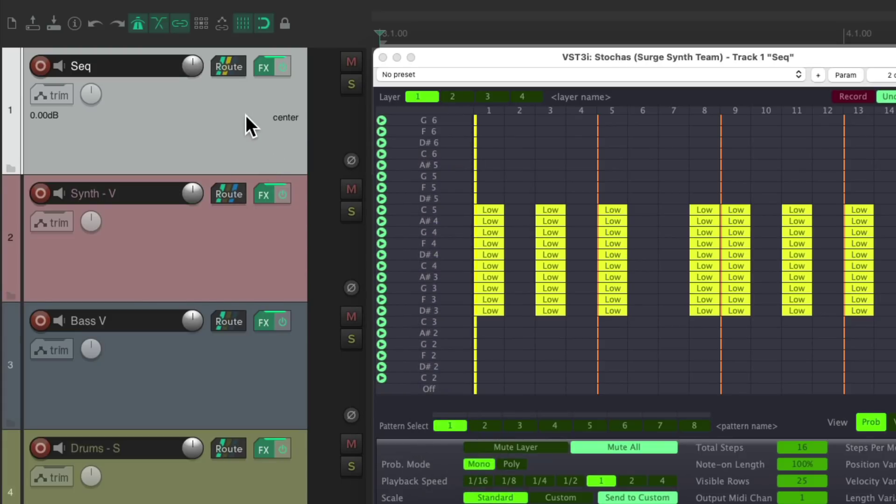
key(space)
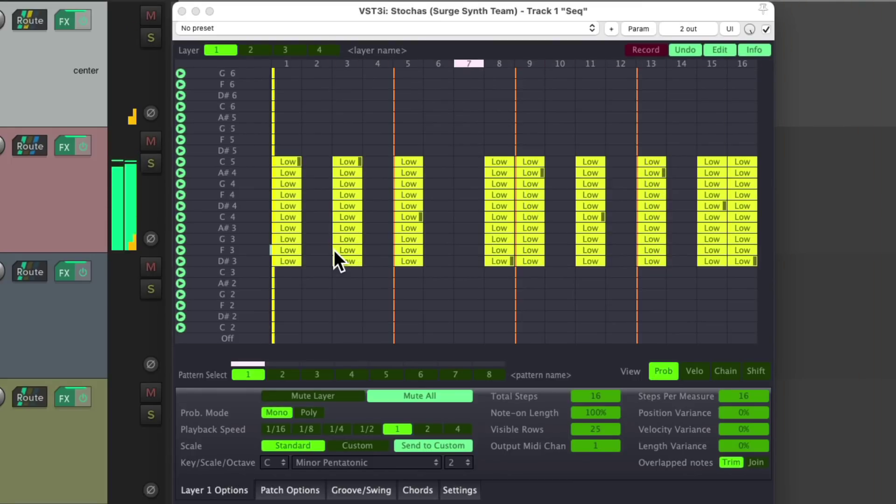
key(space)
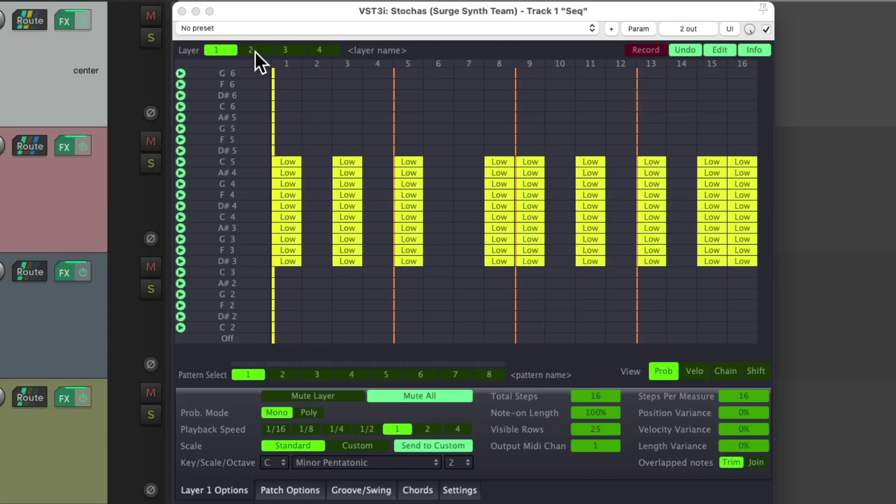
Switch Stochas to layer 2 and create a send from Seq to Bass V with audio None and source MIDI channel 2
click(253, 51)
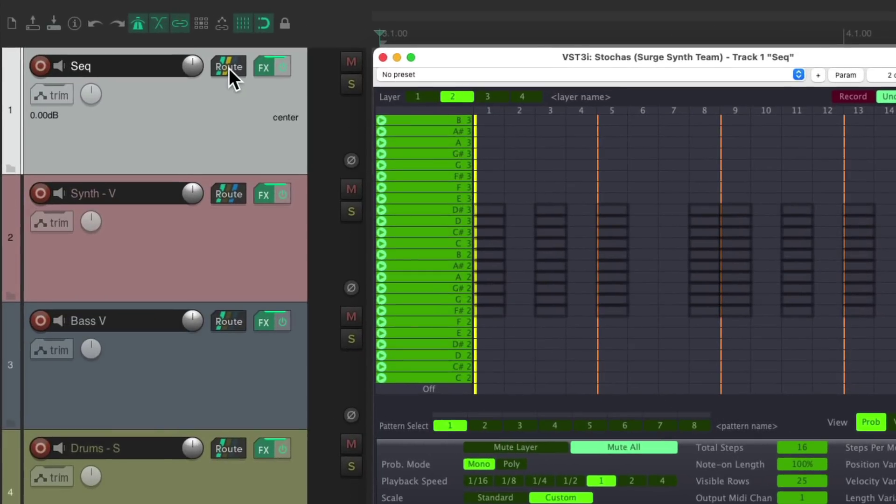
drag(168, 50, 190, 241)
drag(259, 329, 259, 337)
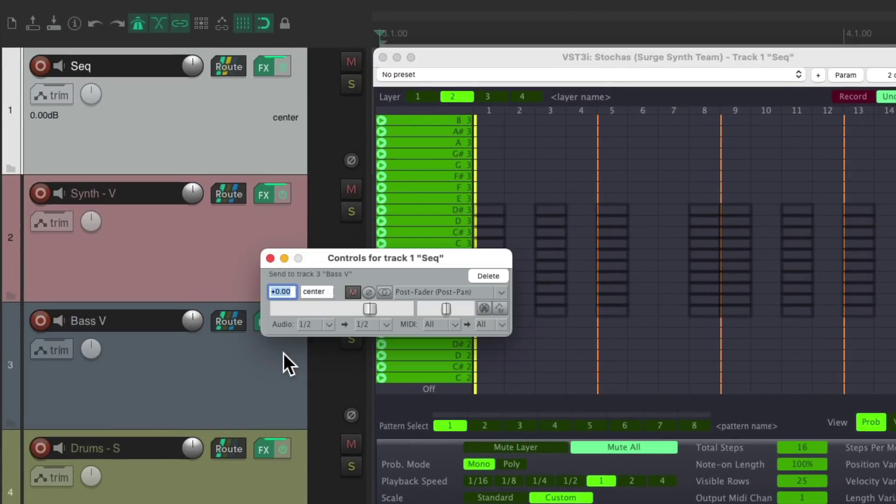
click(328, 323)
click(338, 340)
click(452, 325)
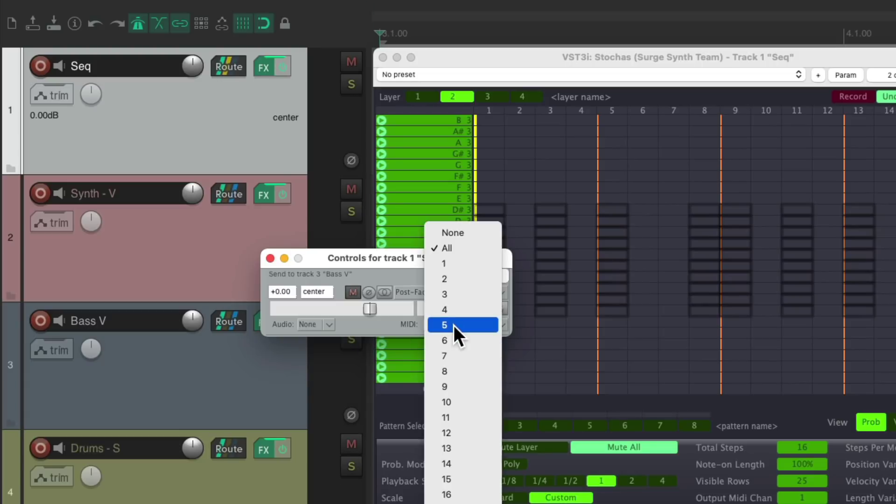
click(455, 278)
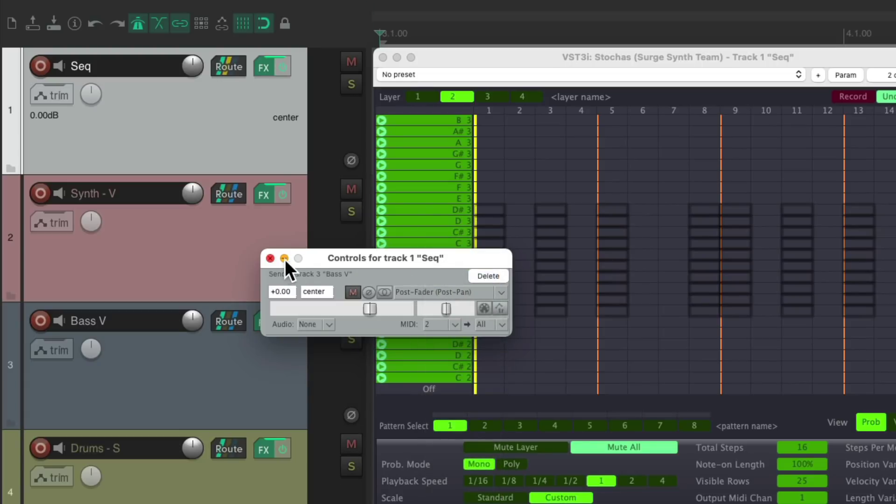
click(270, 258)
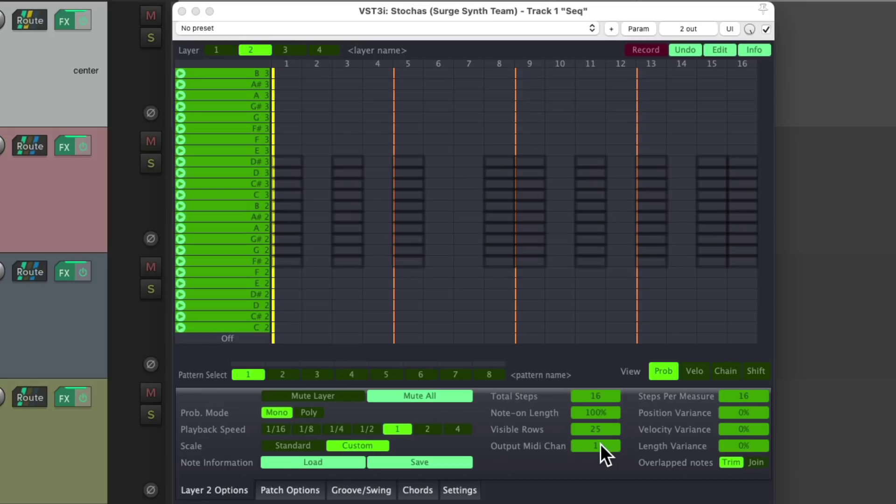
Set layer 2's output MIDI channel to 2 and audition a G 2 note on step 1 with layer 1 muted
drag(600, 445, 601, 437)
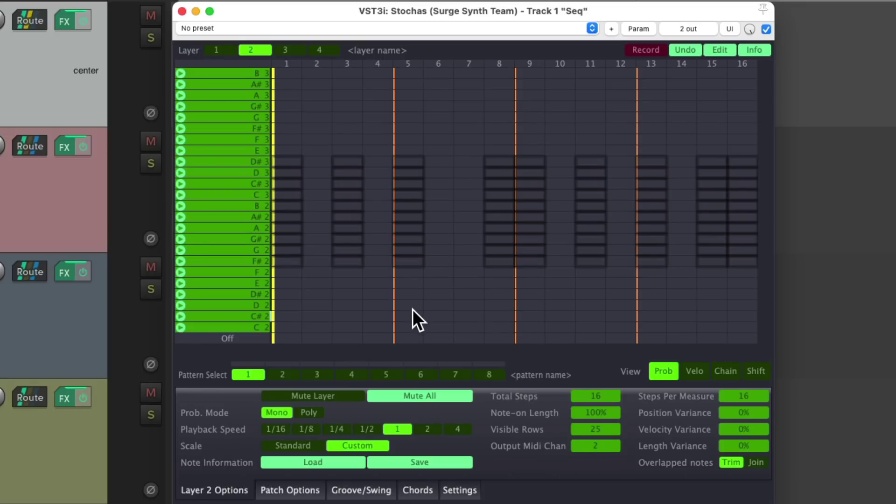
click(287, 250)
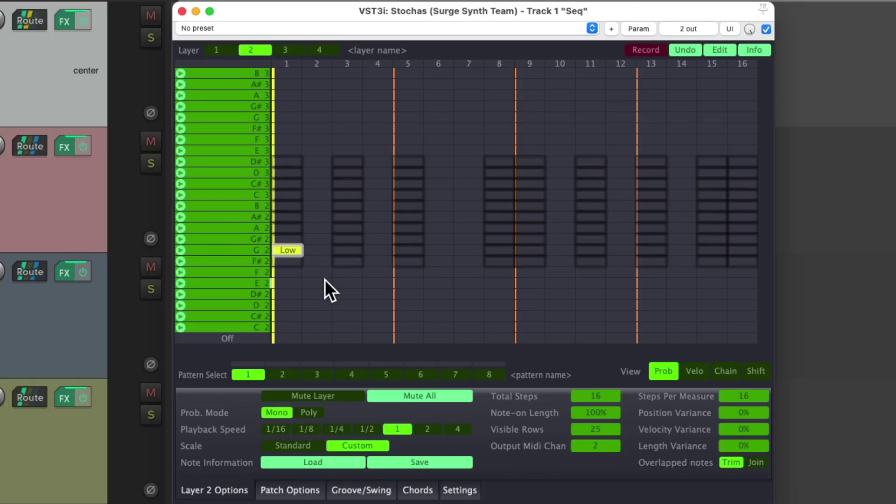
click(217, 50)
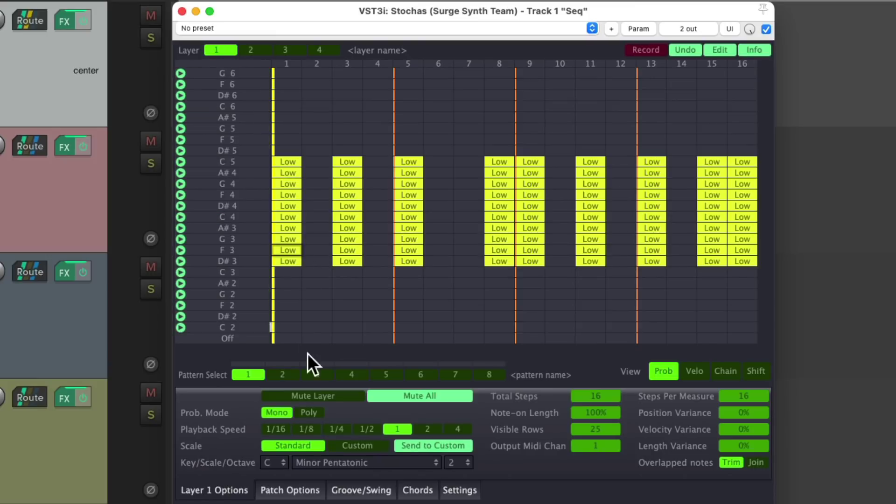
click(313, 396)
click(251, 50)
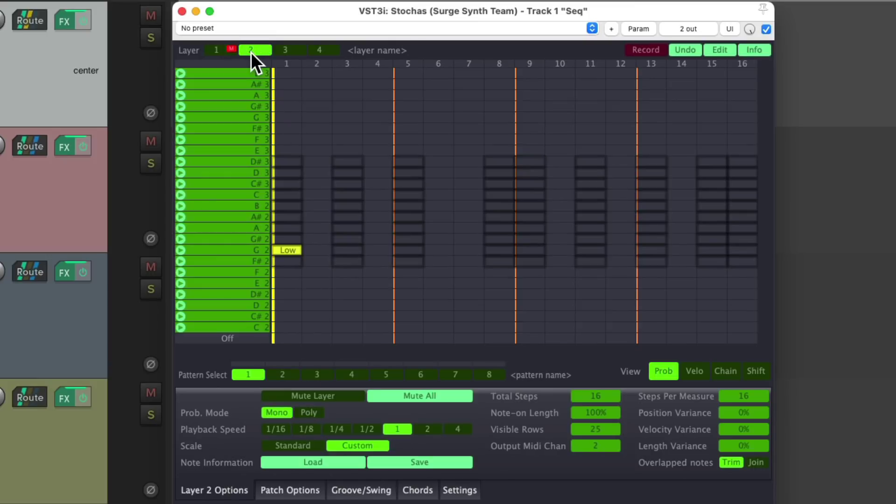
key(space)
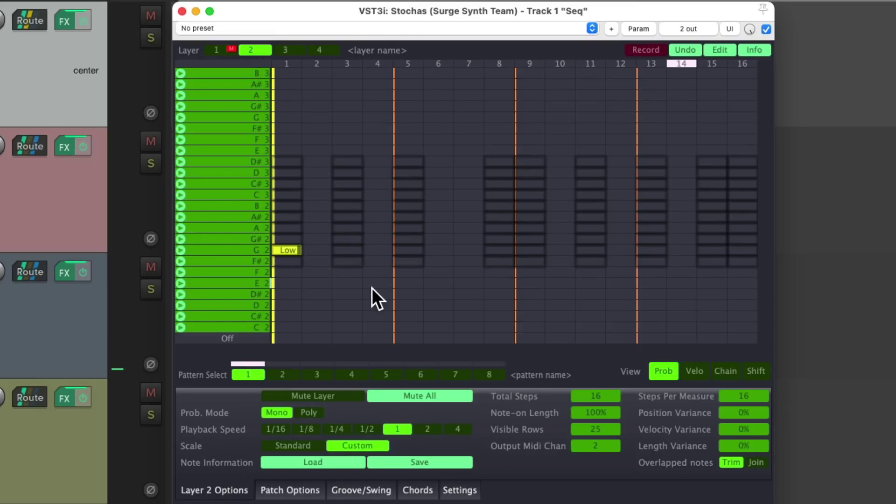
Replace the G 2 note on layer 2 with C 2 notes on steps 1, 9, 11 and 15, and audition the bass pattern
click(297, 250)
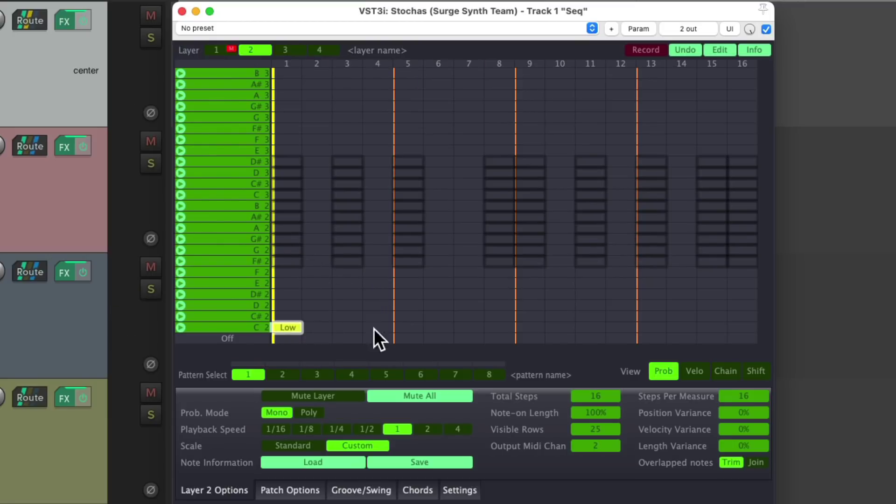
click(526, 327)
click(589, 328)
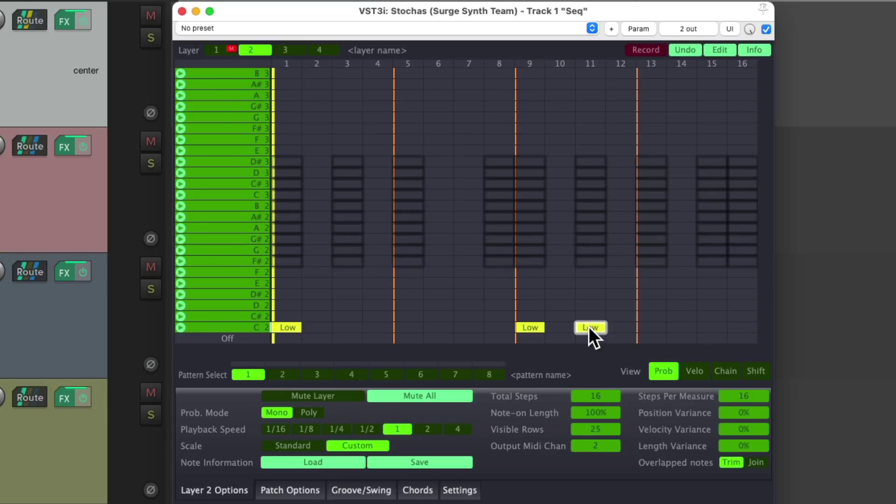
click(710, 327)
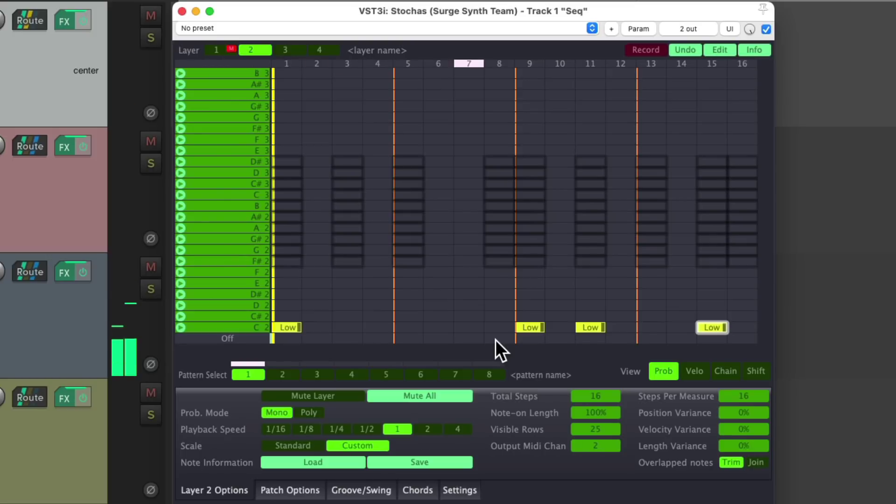
key(space)
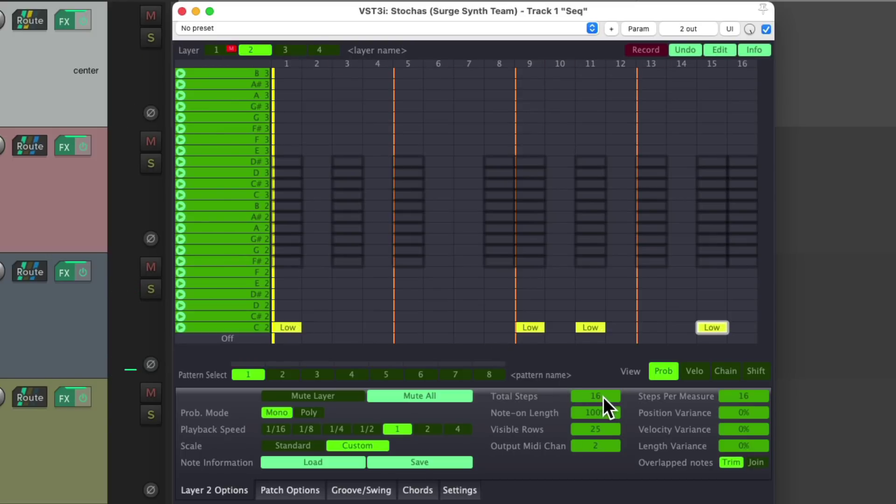
Extend layer 2 to 32 total steps, add C 2 notes on steps 17, 25 and 27, and audition the longer pattern
drag(606, 396, 605, 351)
click(693, 353)
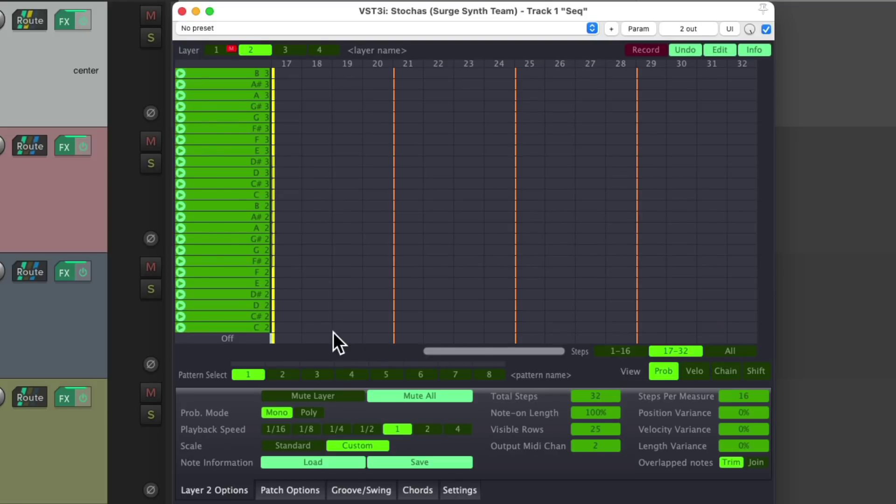
click(526, 328)
click(590, 327)
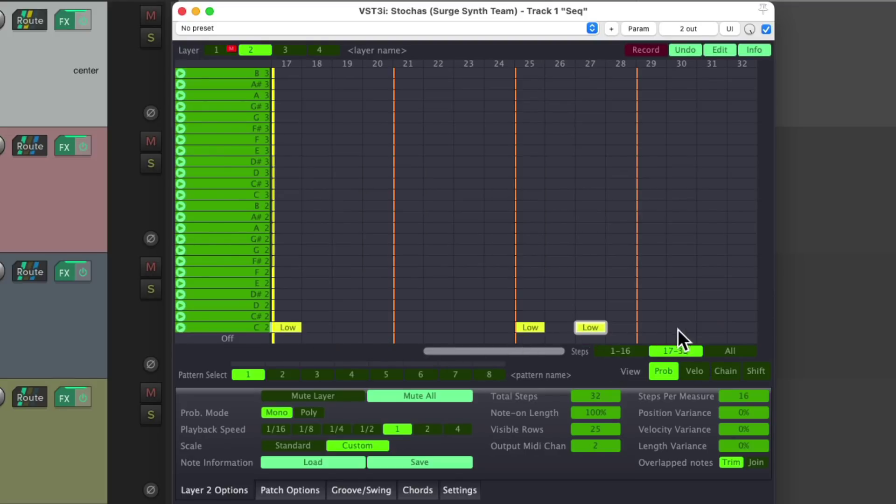
click(620, 351)
key(space)
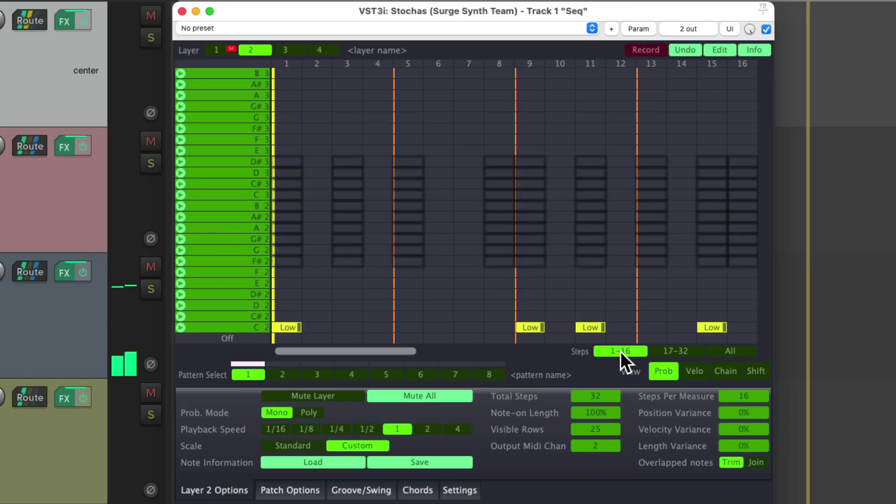
key(space)
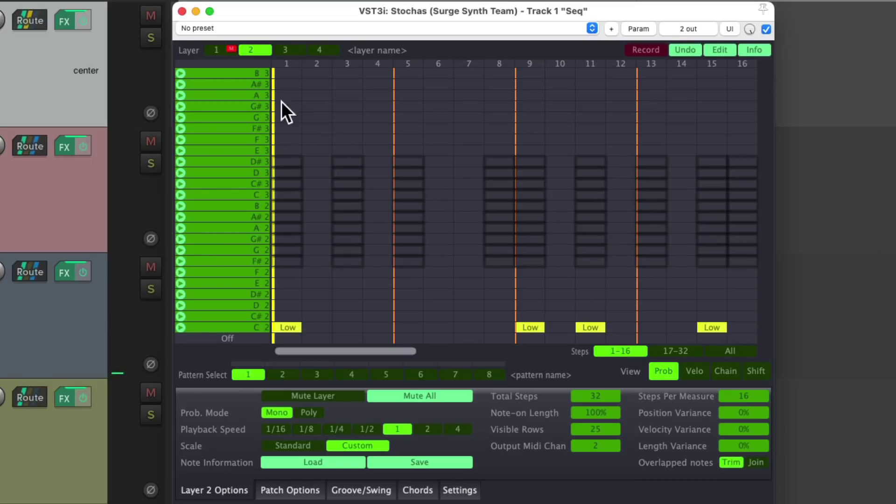
Unmute layer 1 and audition it together with layer 2
click(219, 50)
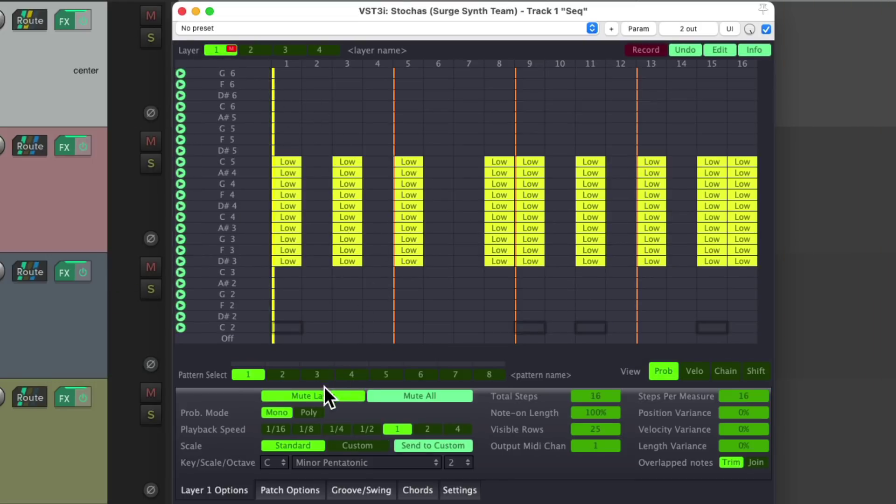
key(space)
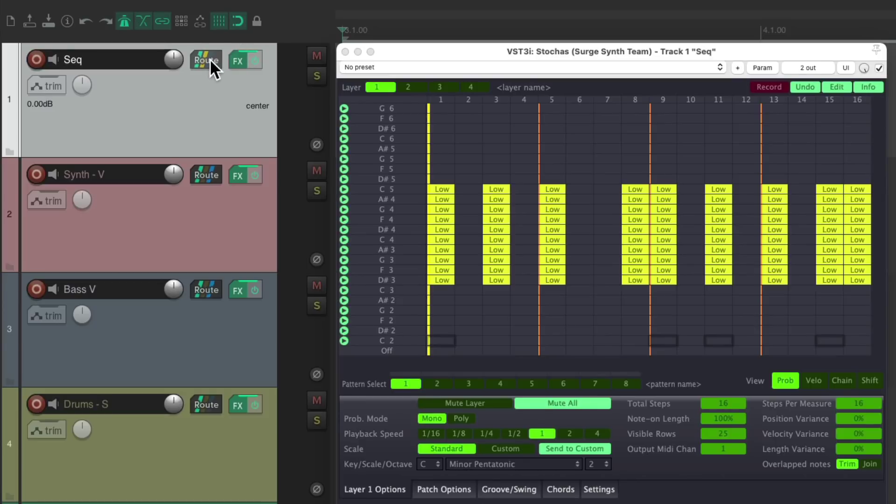
Create a send from Seq to Drums - S with audio None and source MIDI channel 3
drag(209, 59, 271, 443)
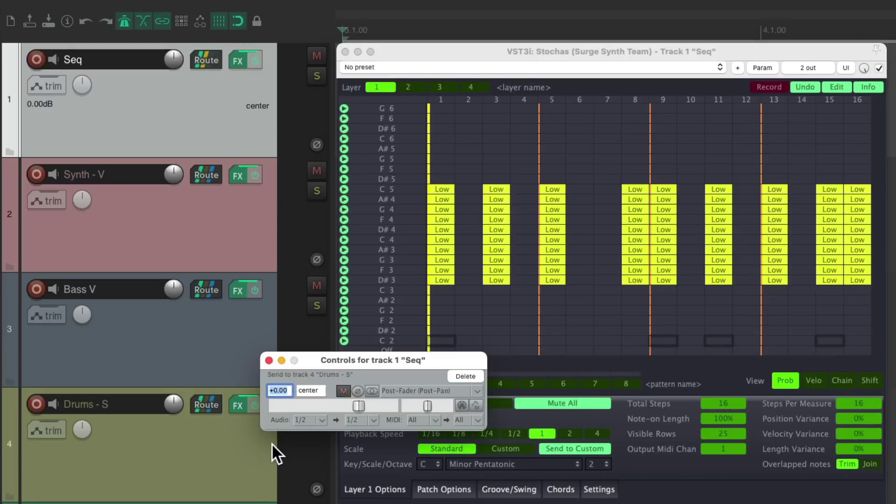
click(320, 419)
click(322, 432)
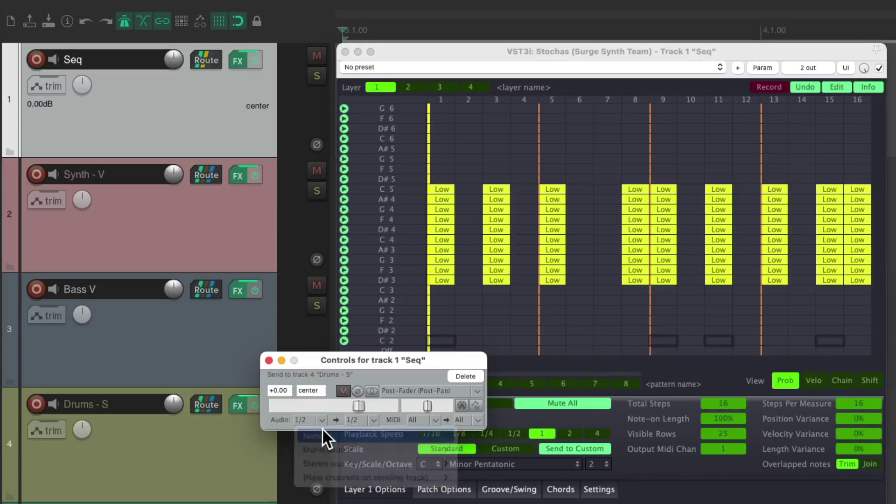
click(434, 419)
click(440, 269)
click(268, 360)
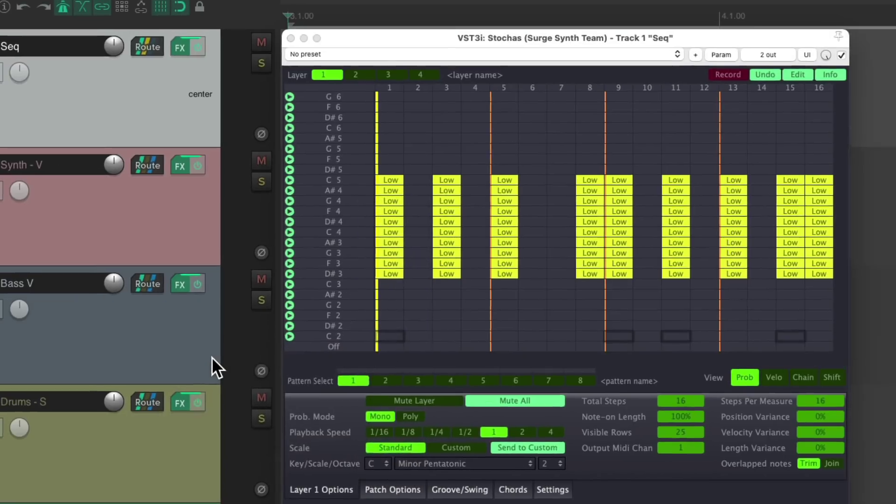
Set layer 3 to output MIDI channel 3 and Poly probability mode, with layers 1 and 2 muted
click(440, 87)
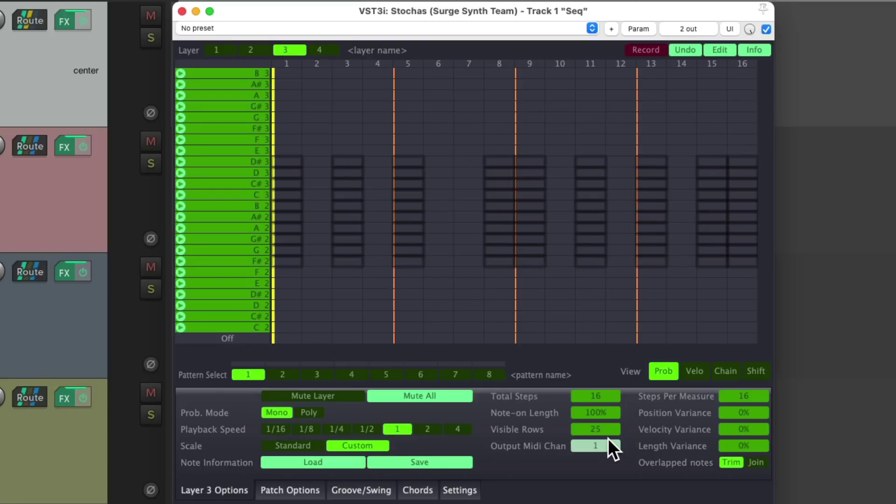
click(308, 412)
Add C 2 kick notes on steps 1, 9, 11 and 14 of layer 3 and audition them
click(286, 327)
click(530, 327)
click(590, 327)
click(681, 327)
key(space)
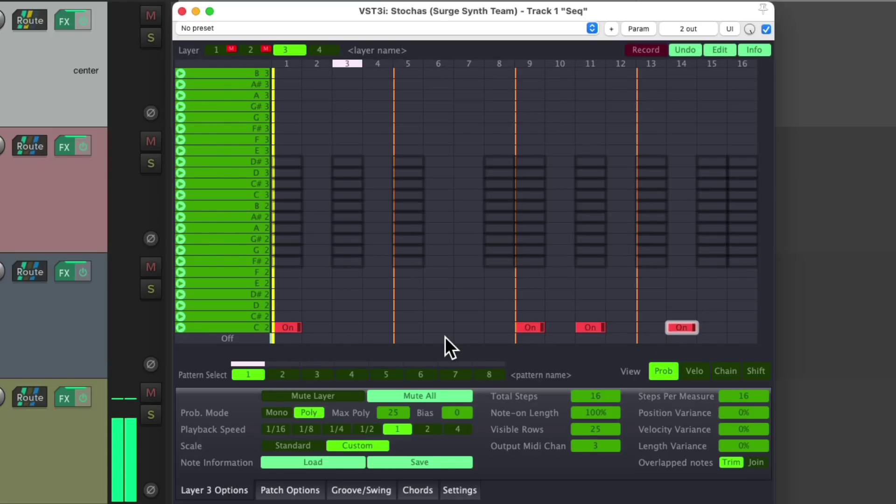
key(space)
Add D 2 snare notes on steps 5 and 13 of layer 3 and audition the beat
click(408, 306)
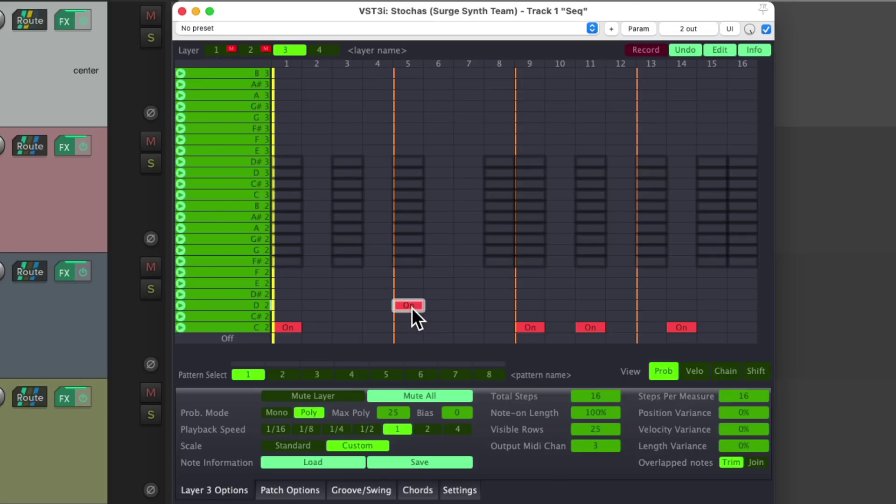
click(644, 306)
key(space)
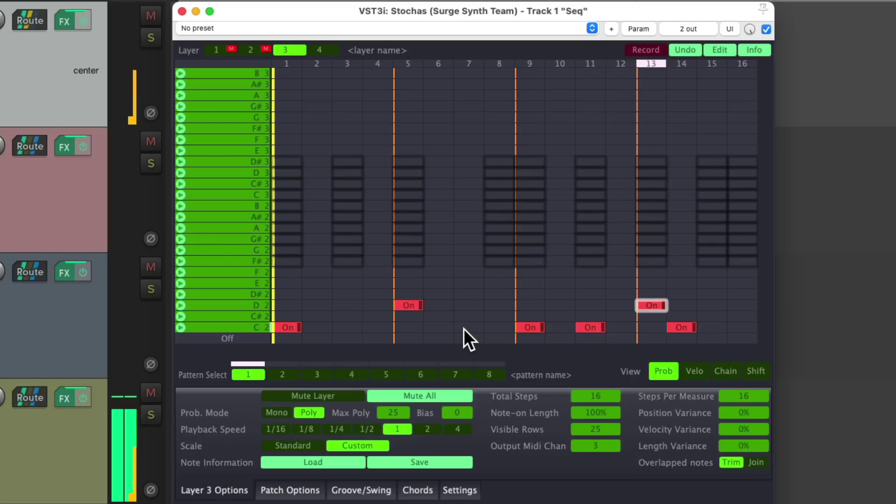
key(space)
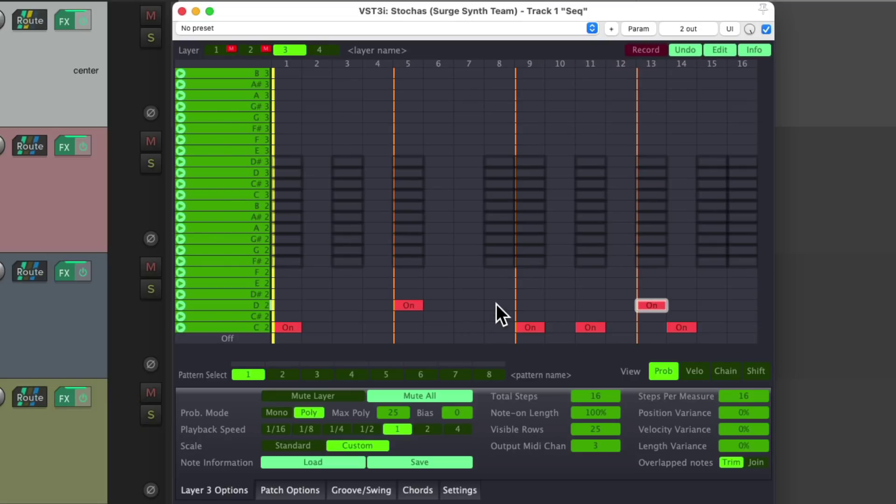
Add D 2 notes on steps 8 and 16, set their velocity to 70, and audition the beat
click(497, 305)
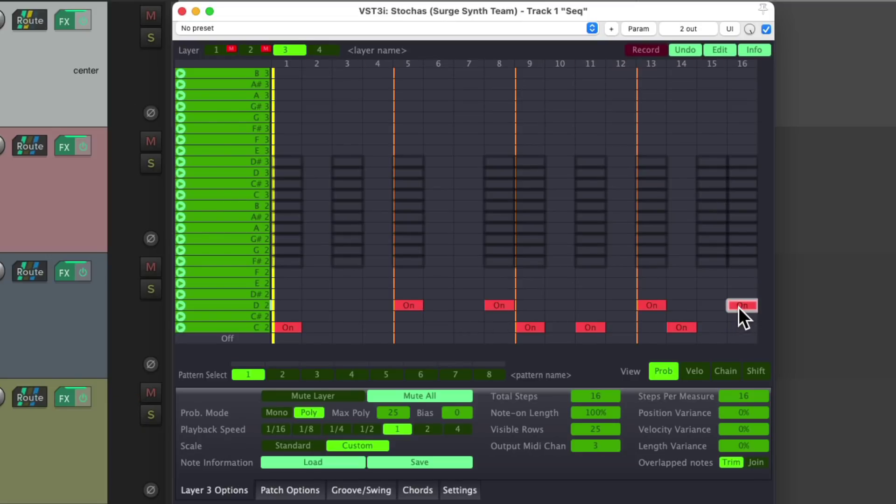
click(694, 370)
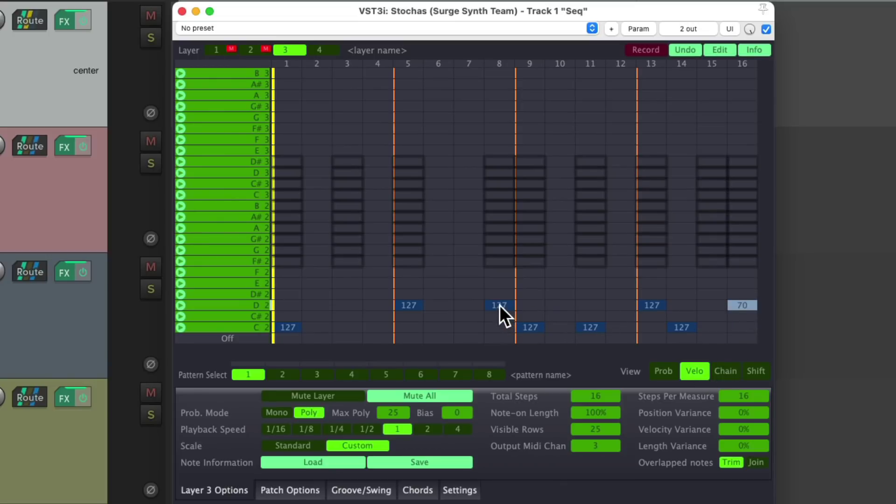
key(space)
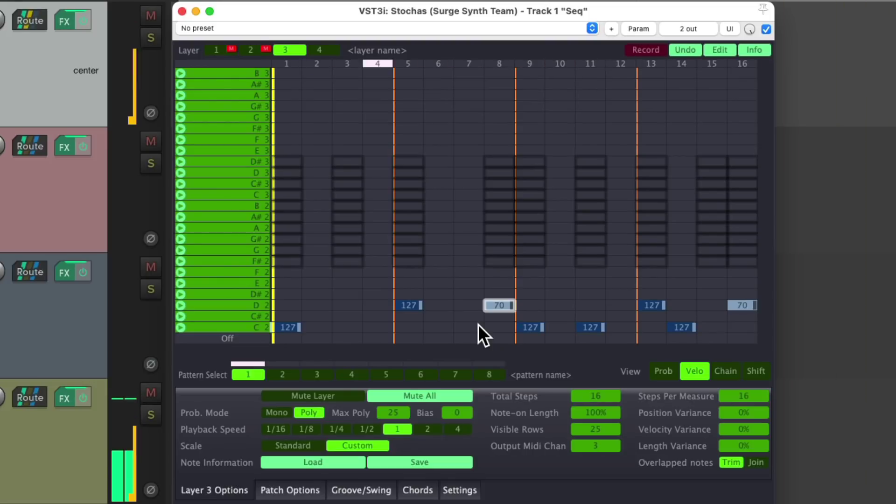
key(space)
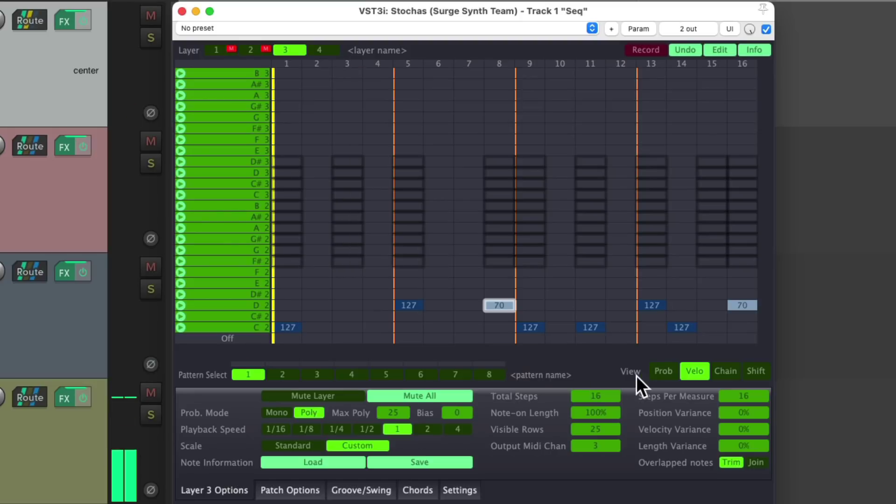
Add F# 2 hi-hat notes on every odd step from 1 to 15 of layer 3 and audition the beat
click(658, 374)
click(295, 262)
click(347, 262)
click(408, 261)
click(528, 261)
click(590, 261)
click(652, 261)
click(710, 260)
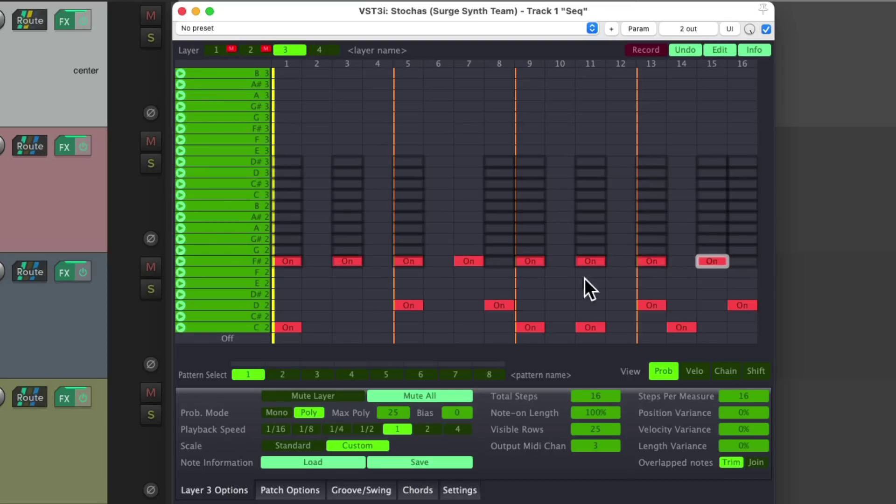
key(space)
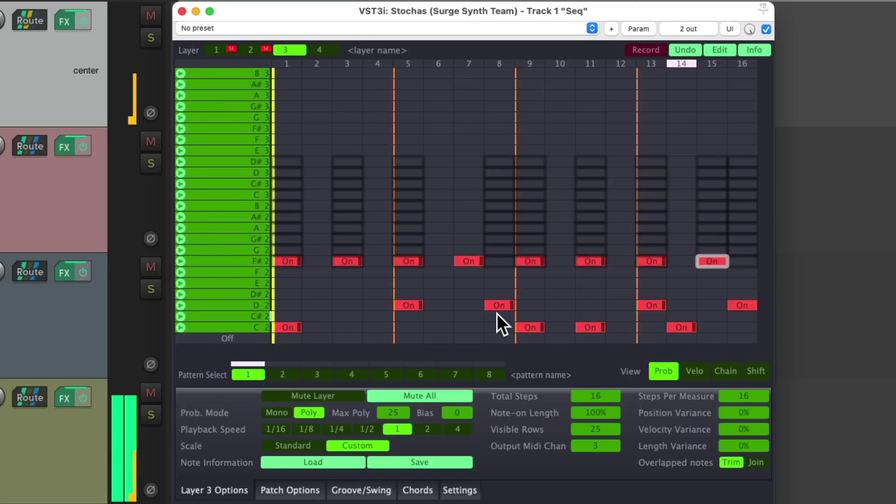
key(space)
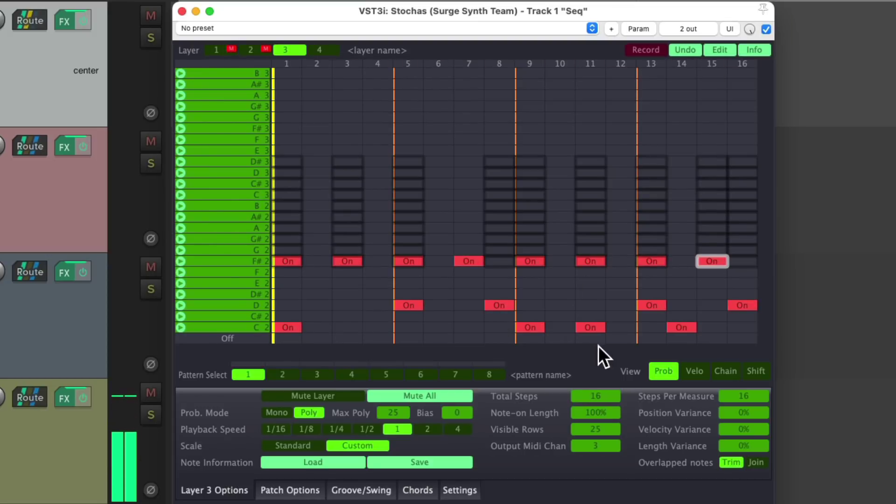
Set the velocity of the F# 2 notes on steps 3, 7, 11 and 15 to 70 and audition the beat
click(689, 370)
click(347, 263)
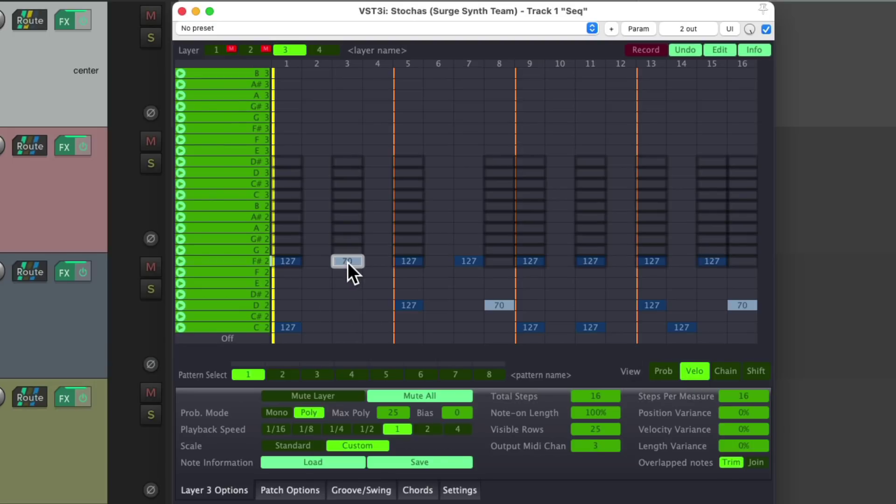
click(467, 263)
click(592, 263)
click(712, 261)
key(space)
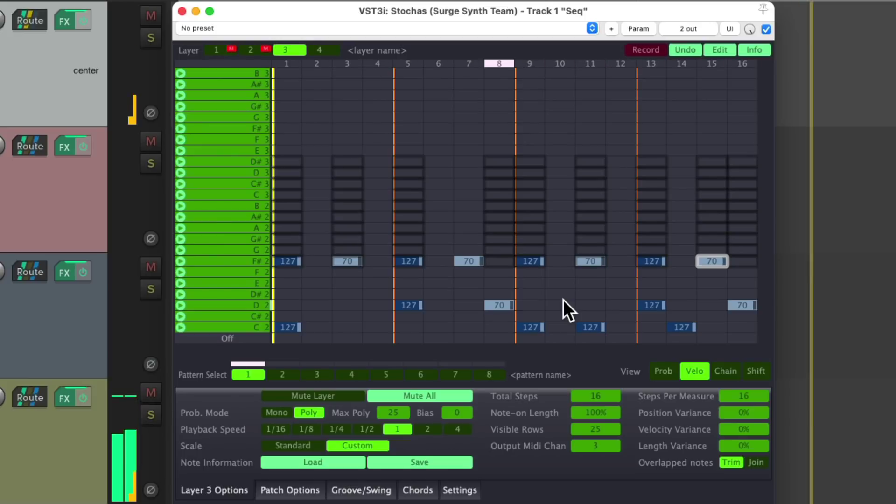
key(space)
Return to the probability view, add D# 2 notes on steps 5 and 13, and audition the drum pattern
click(661, 370)
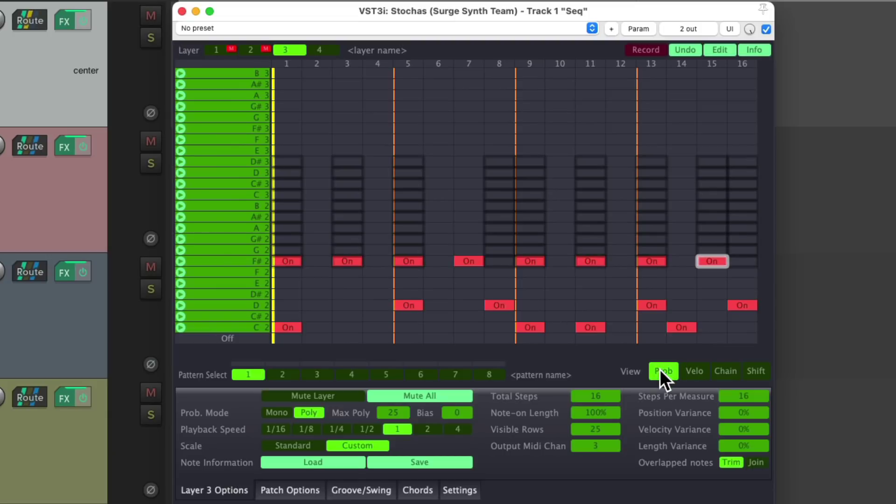
click(410, 294)
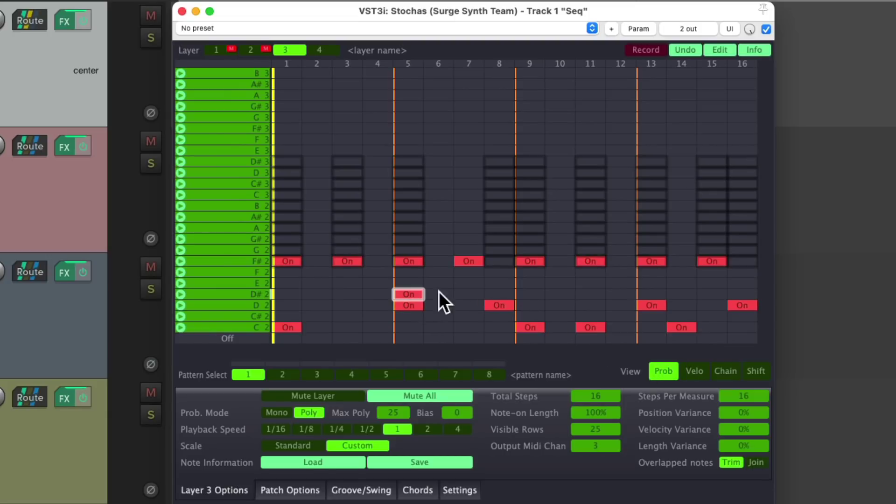
click(651, 294)
key(space)
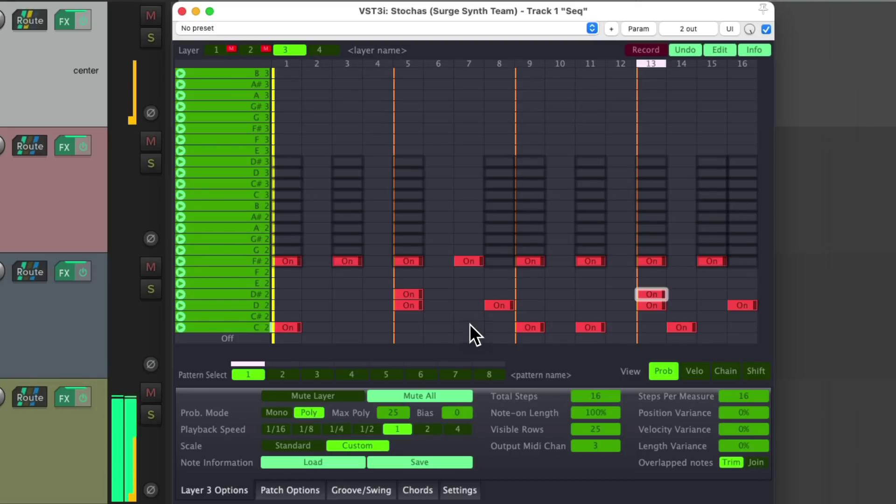
Stop playback, mute layer 3 and unmute layer 1
key(space)
click(315, 394)
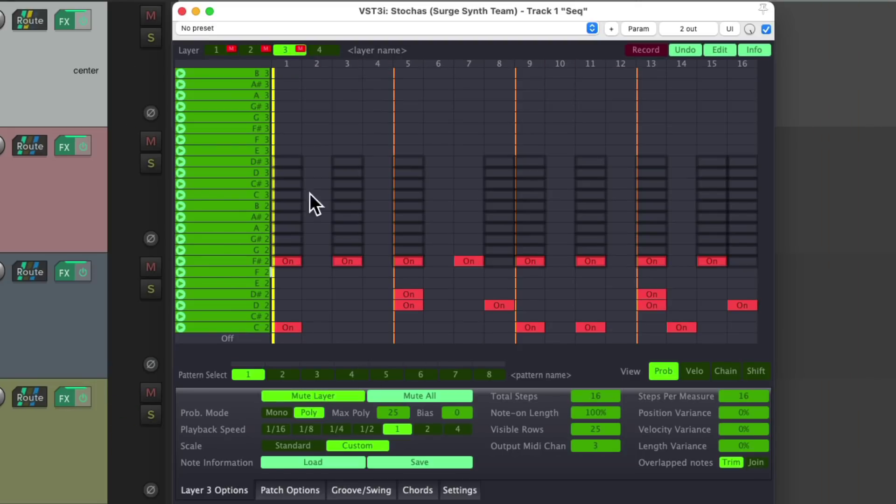
click(250, 50)
click(214, 50)
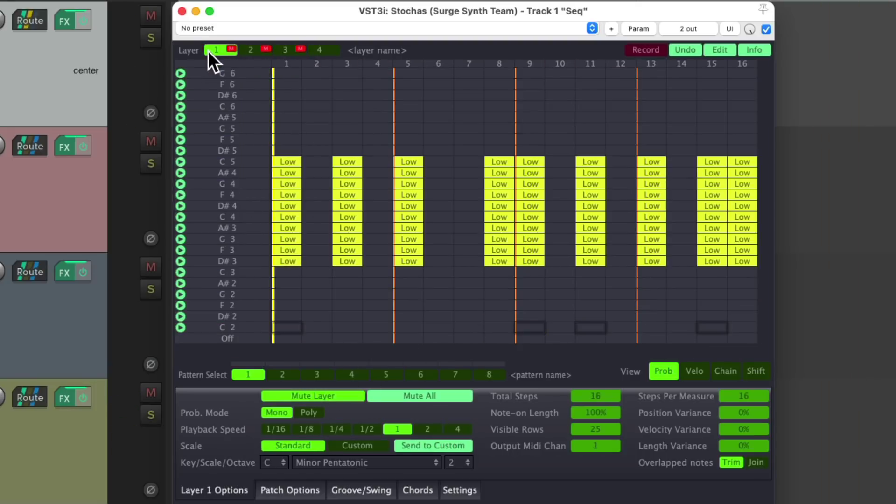
click(313, 397)
Play the sequence and bring in layers 2 and 3 one after the other by unmuting them
click(259, 51)
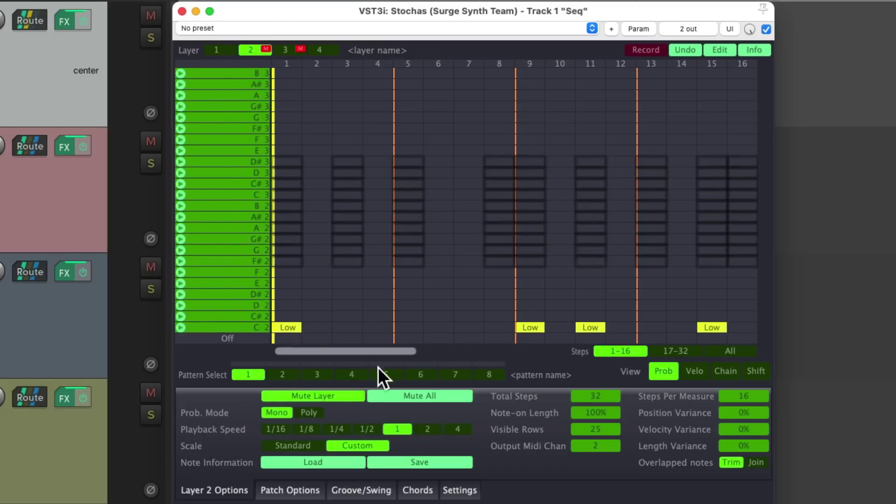
key(space)
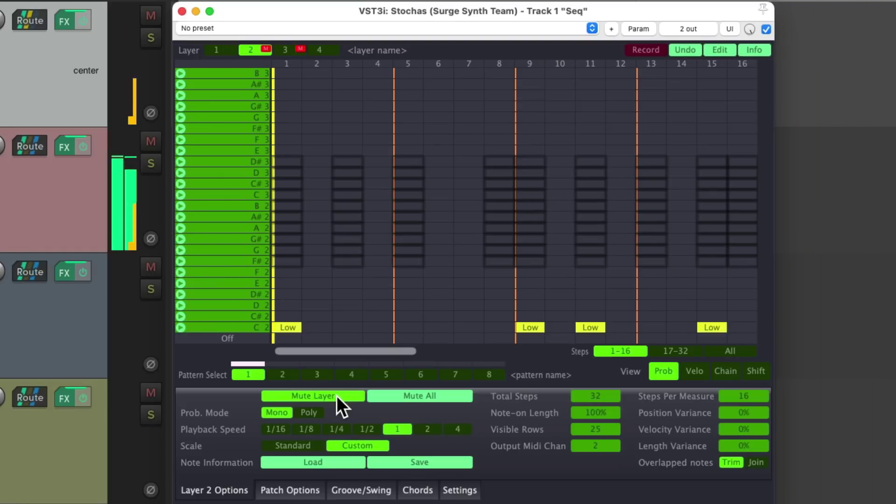
click(336, 395)
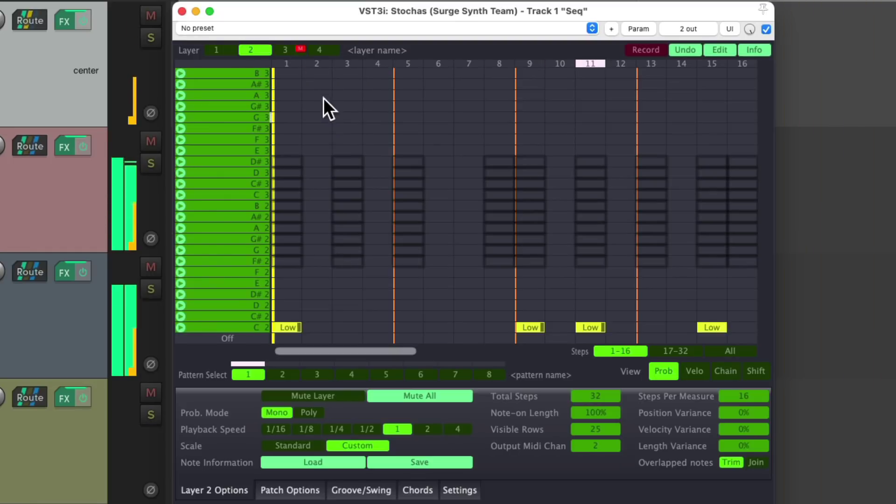
click(290, 52)
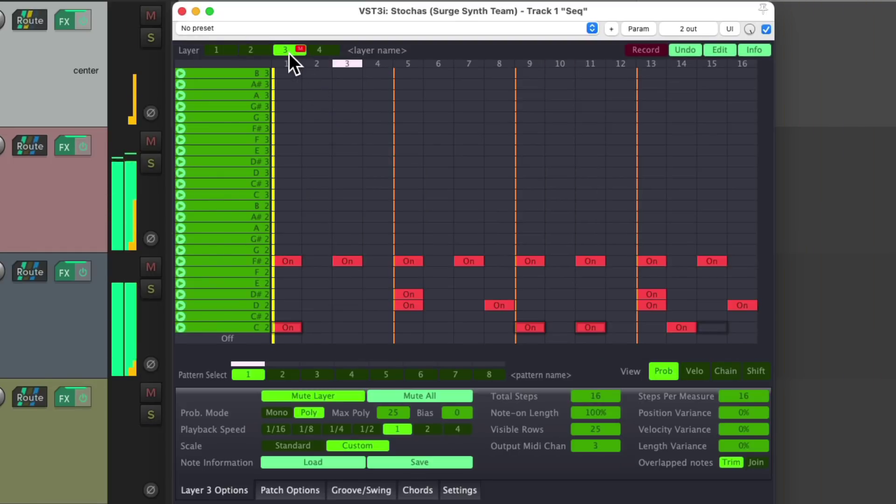
click(341, 397)
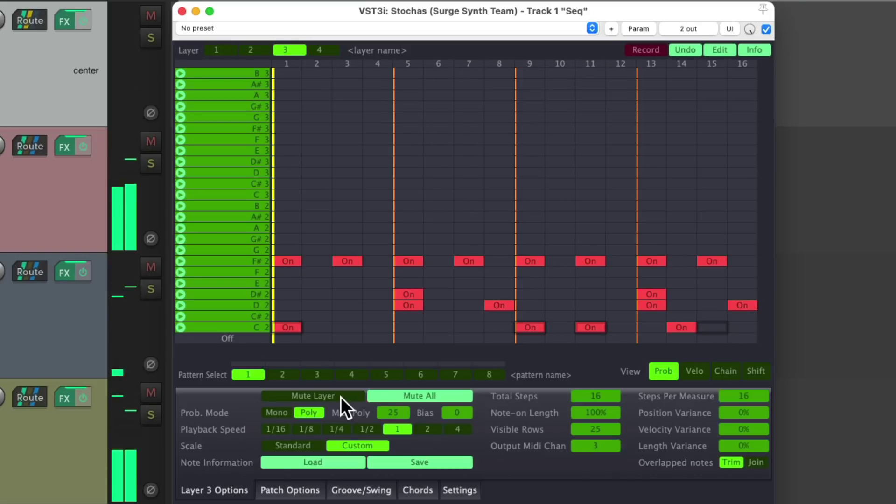
Stop playback and mute layers 3, 2 and 1
click(341, 397)
click(252, 51)
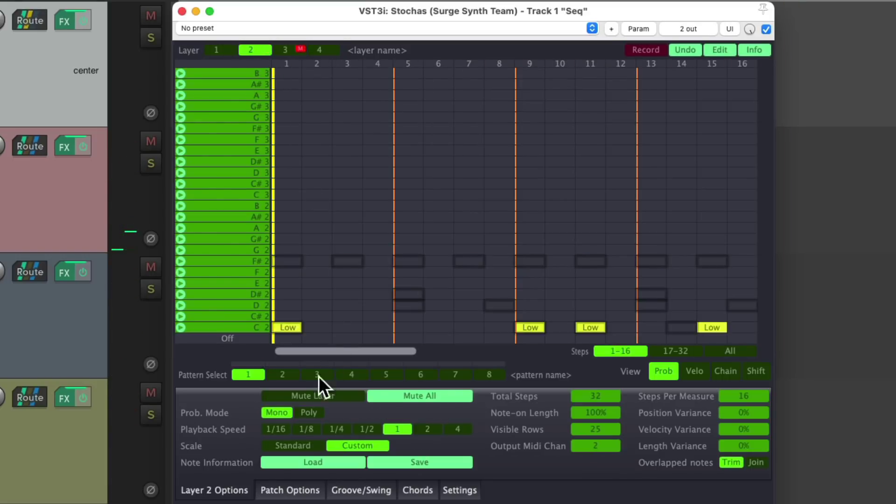
click(216, 50)
click(337, 395)
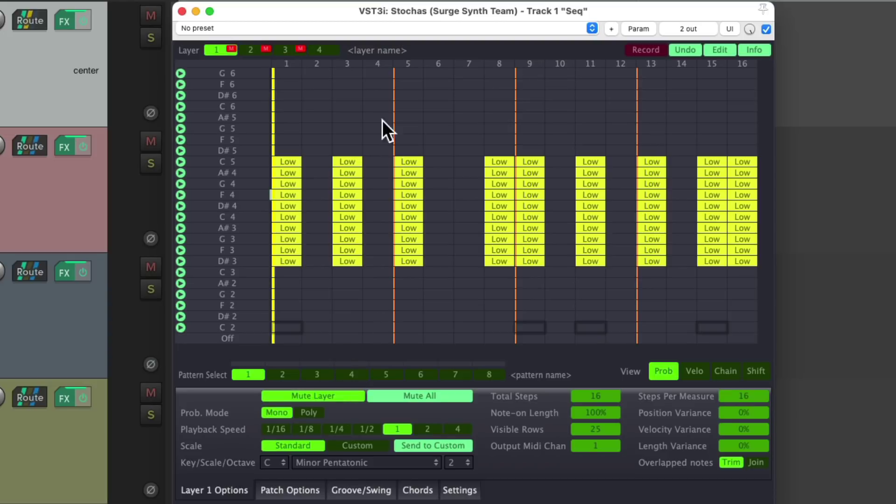
Select layer 4 and create a send from Seq to Plucked - S with audio None and MIDI source channel 4
click(332, 50)
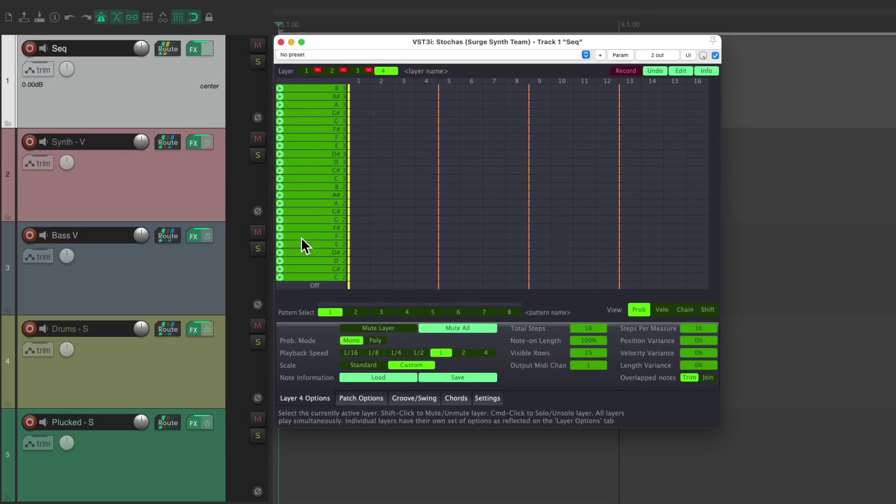
drag(172, 48, 194, 416)
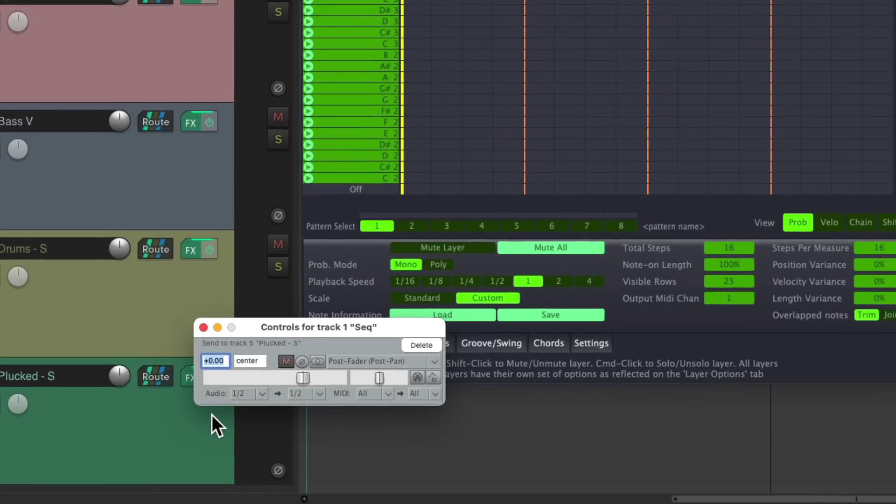
click(254, 393)
click(258, 409)
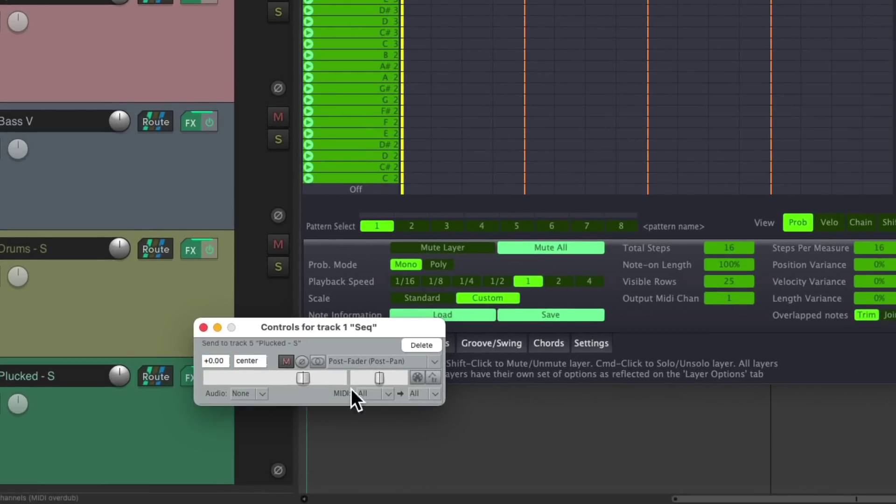
click(387, 393)
click(386, 112)
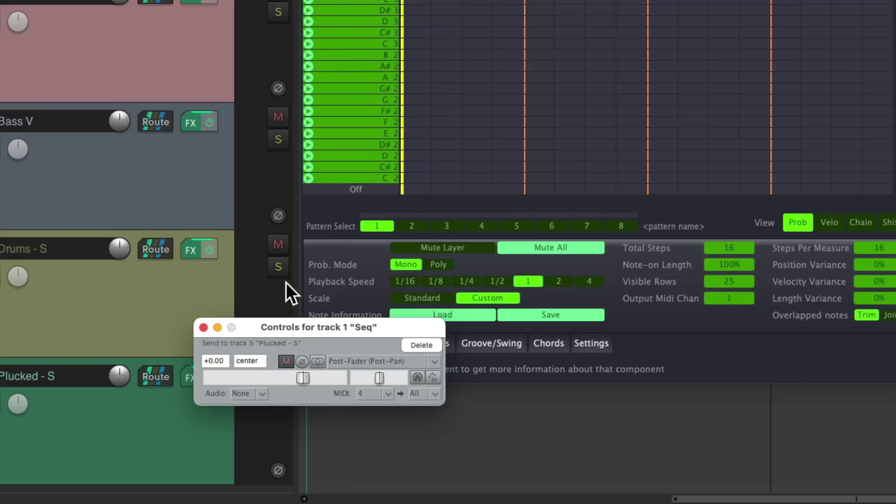
click(203, 326)
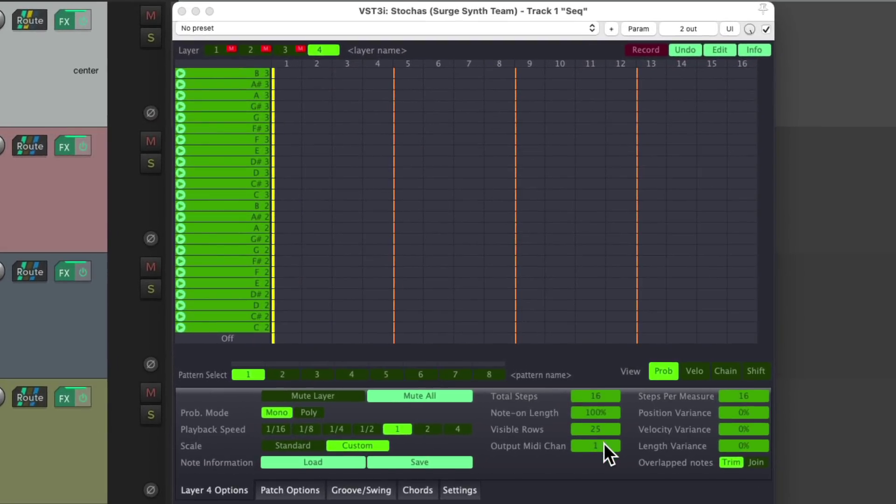
Set layer 4's output MIDI channel to 4 and its scale to Standard, Minor Pentatonic
drag(604, 443, 604, 427)
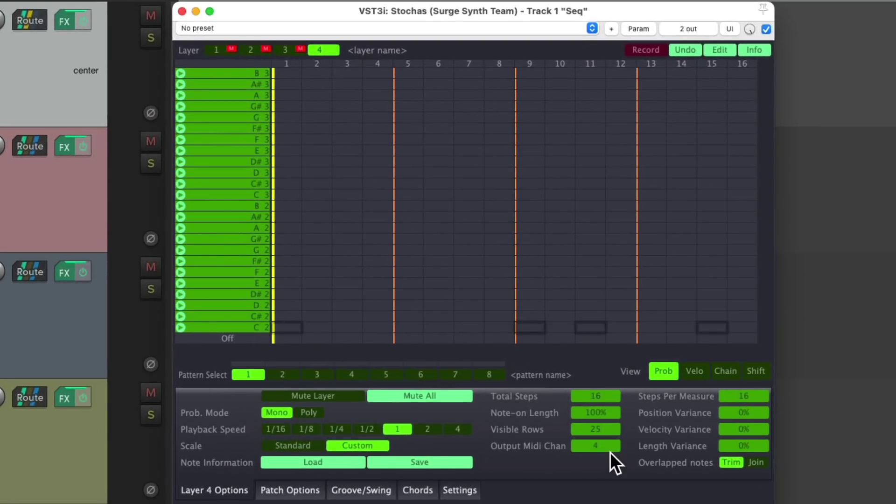
click(293, 446)
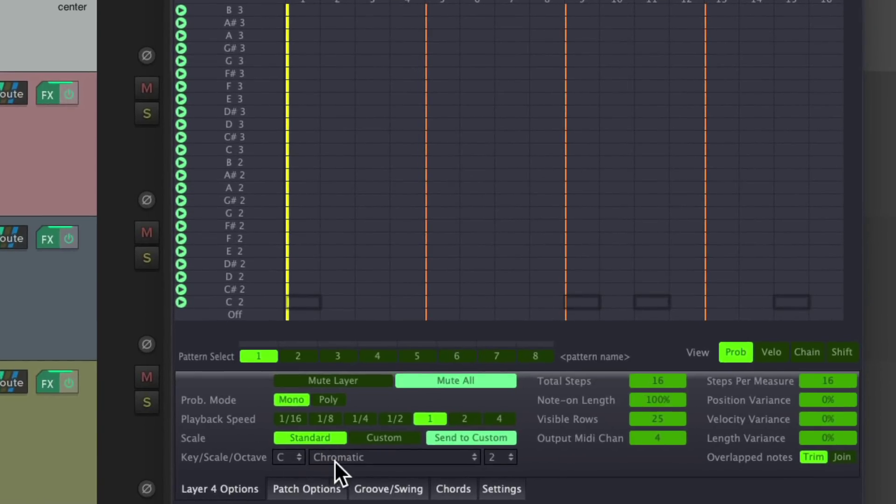
click(324, 457)
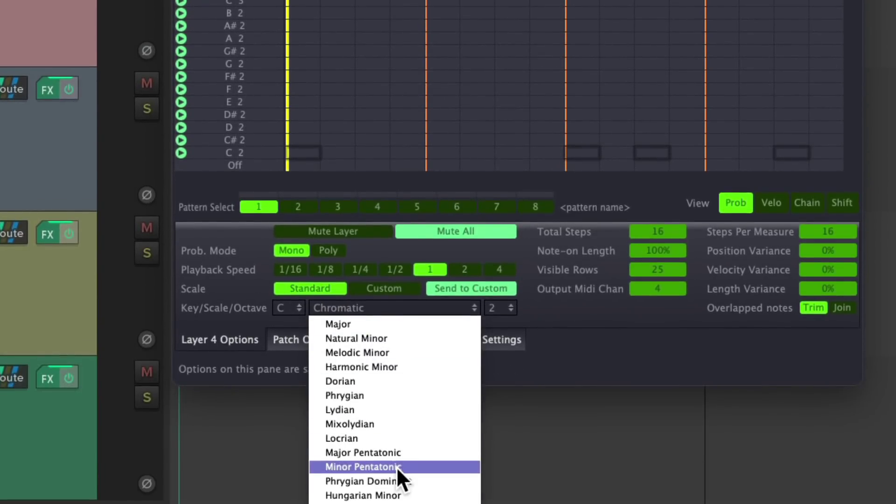
click(396, 467)
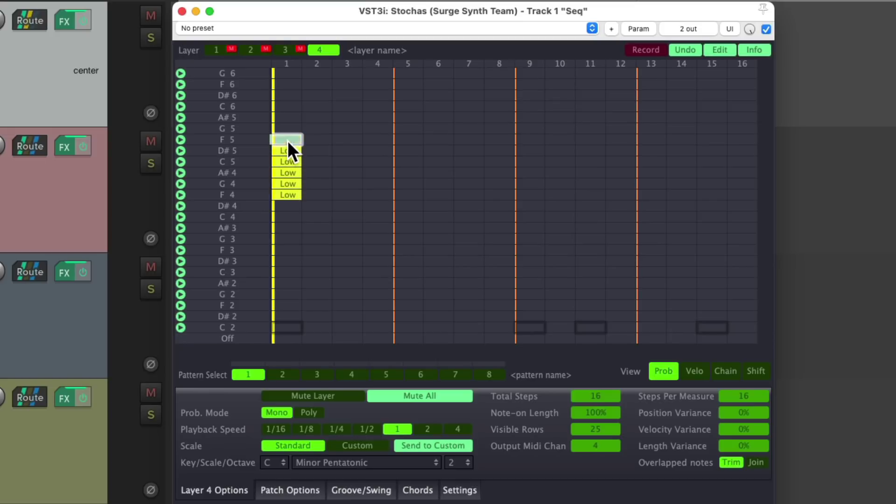
Add Low notes from F 4 to G 5 on step 1 of layer 4 and repeat them to the end of the pattern
click(719, 50)
click(326, 141)
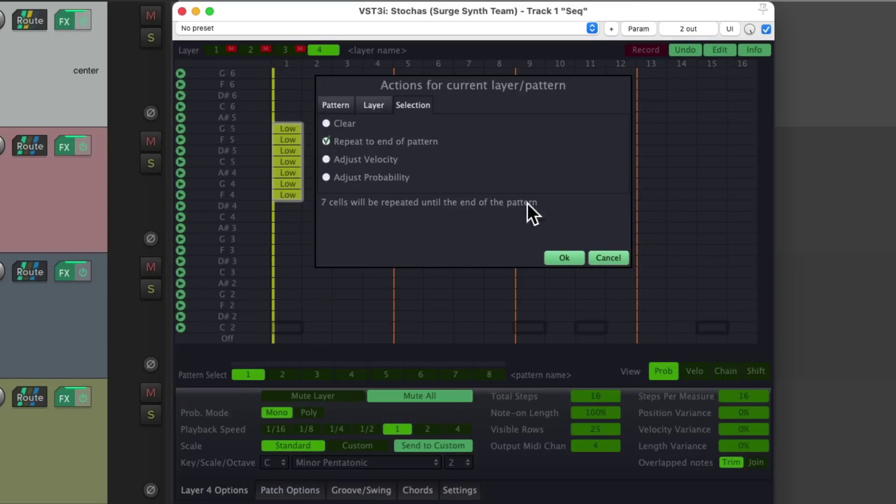
click(563, 258)
Clear the notes on steps 2, 4, 7, 10, 12 and 15 of layer 4
click(720, 50)
click(563, 257)
click(718, 52)
click(564, 255)
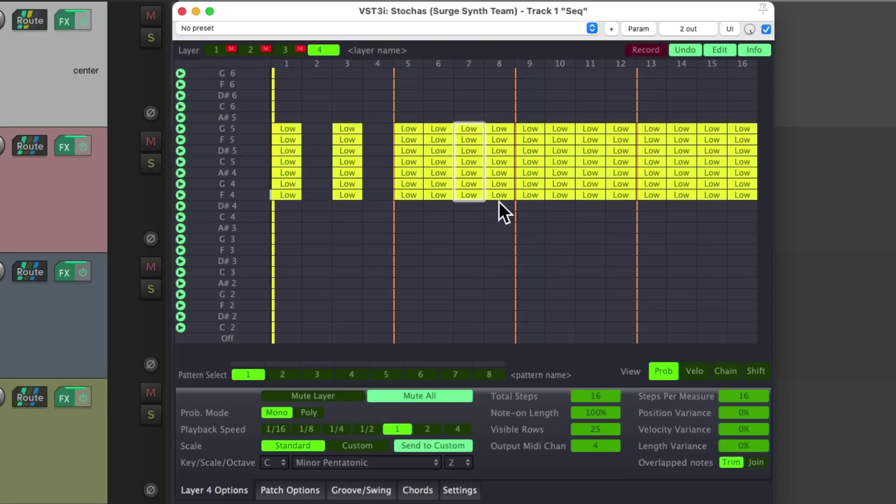
click(722, 52)
click(562, 259)
drag(564, 126, 564, 190)
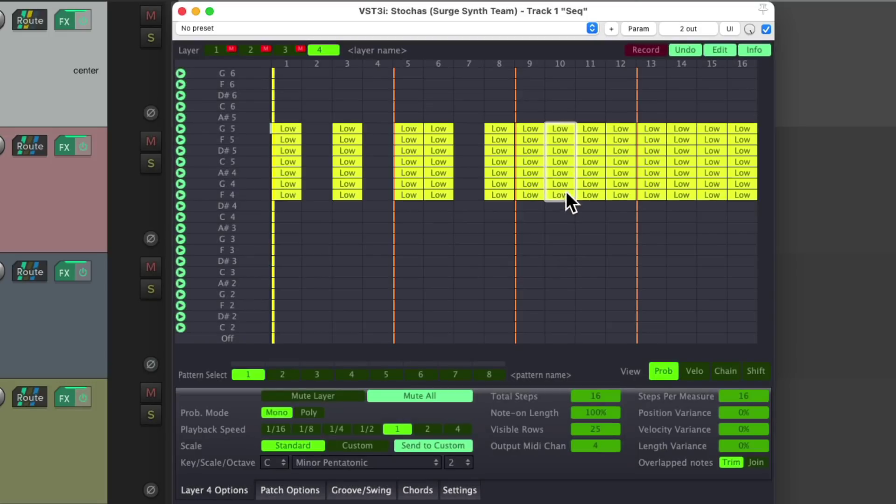
click(721, 50)
click(564, 258)
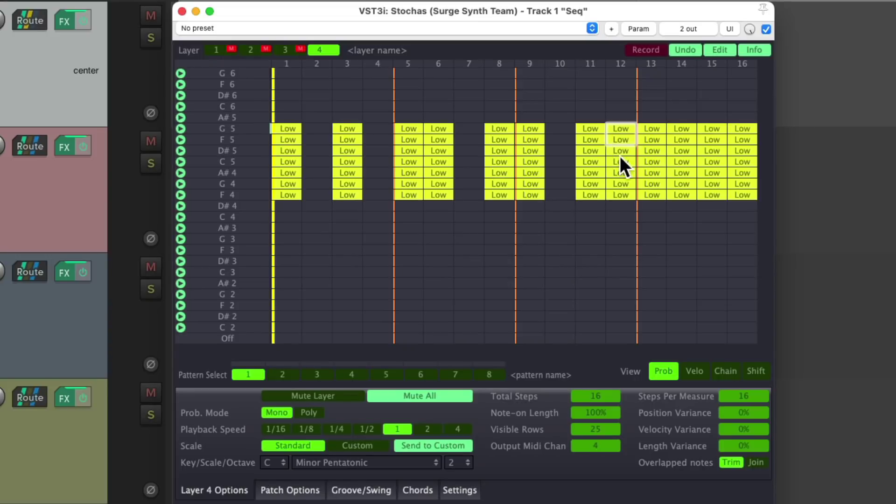
click(716, 48)
click(572, 256)
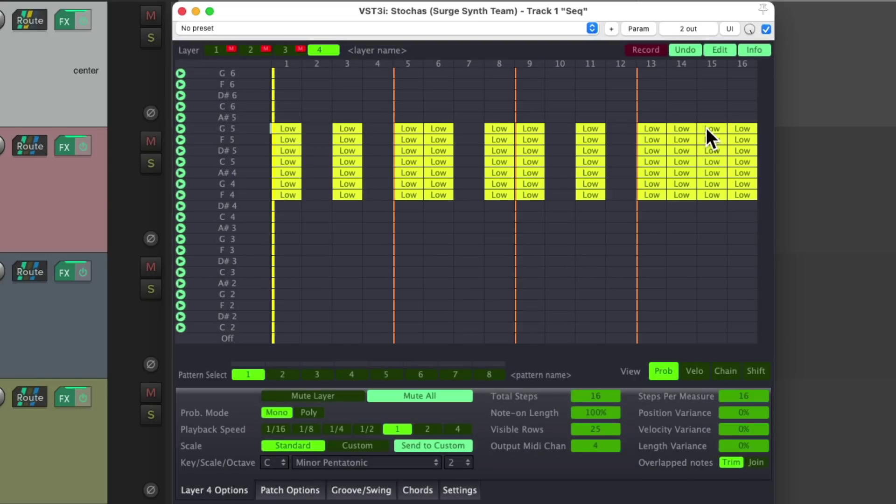
click(723, 50)
click(574, 253)
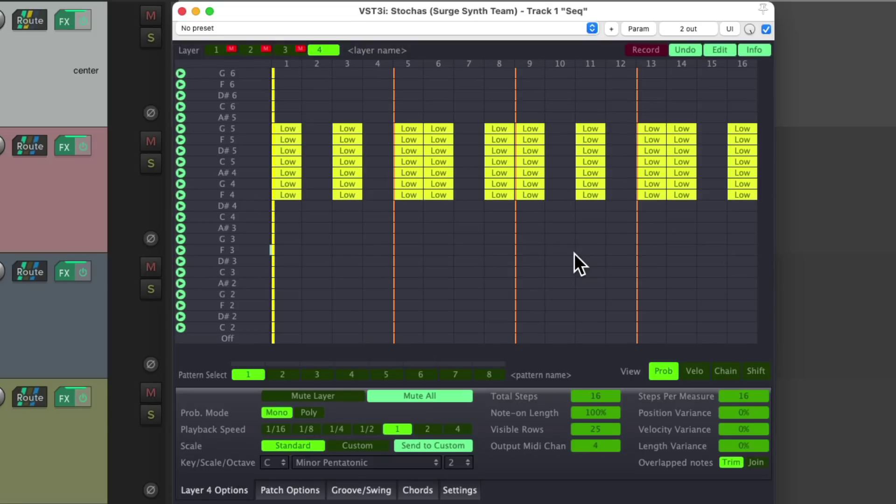
Audition layer 4, set its playback speed to 1/2, and audition it again
key(space)
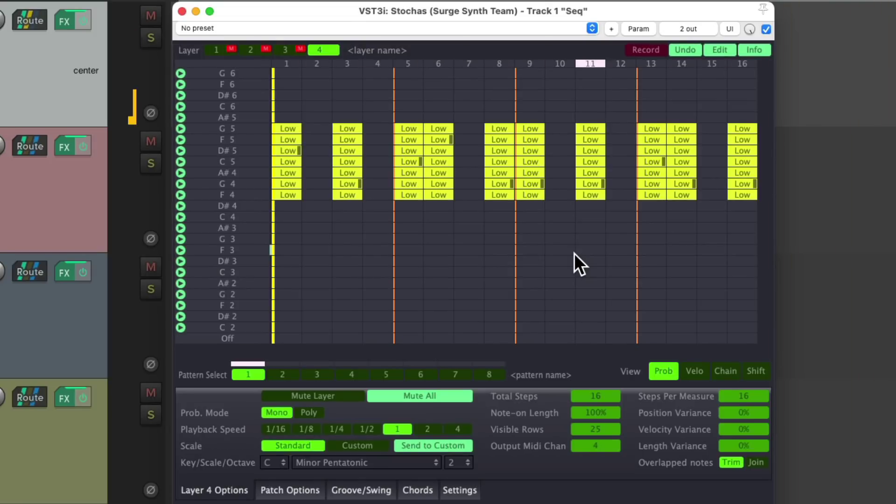
key(space)
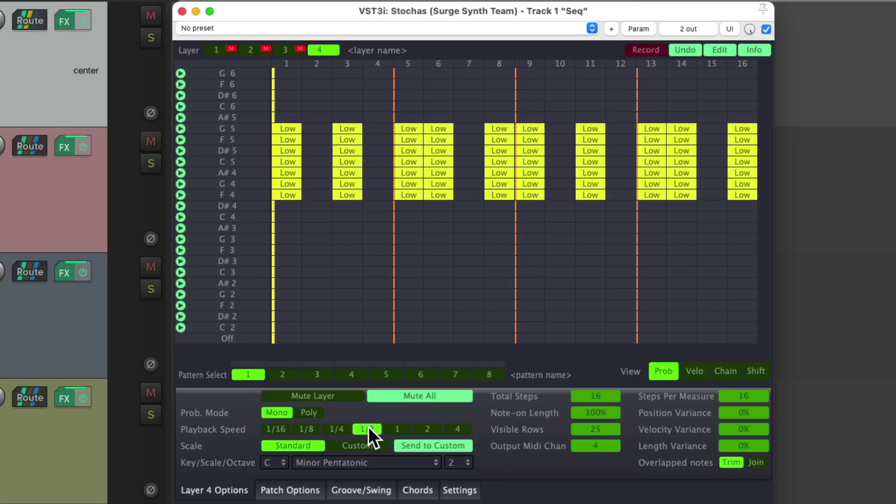
key(space)
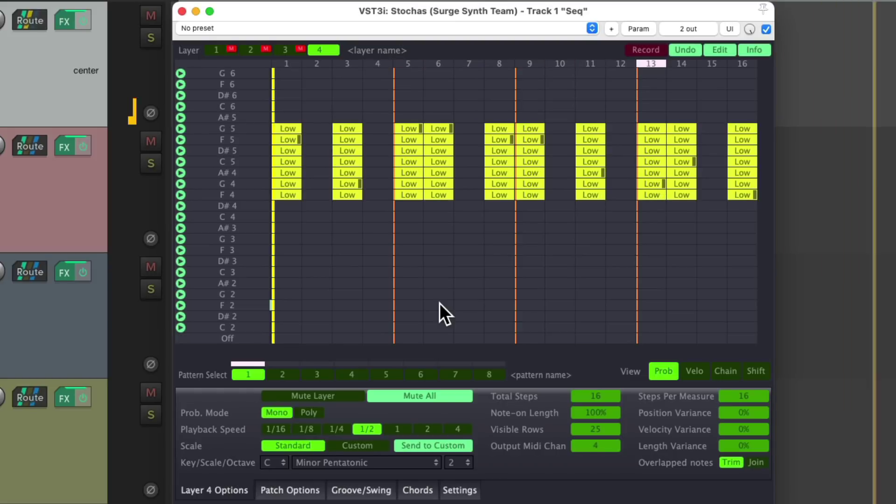
key(space)
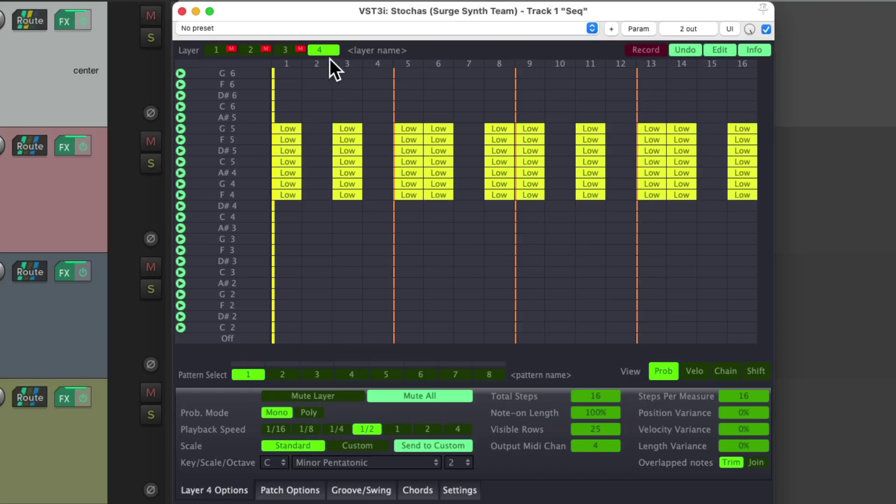
Unmute layers 3, 2 and 1
click(286, 49)
click(332, 395)
click(255, 47)
click(332, 395)
click(218, 50)
click(336, 396)
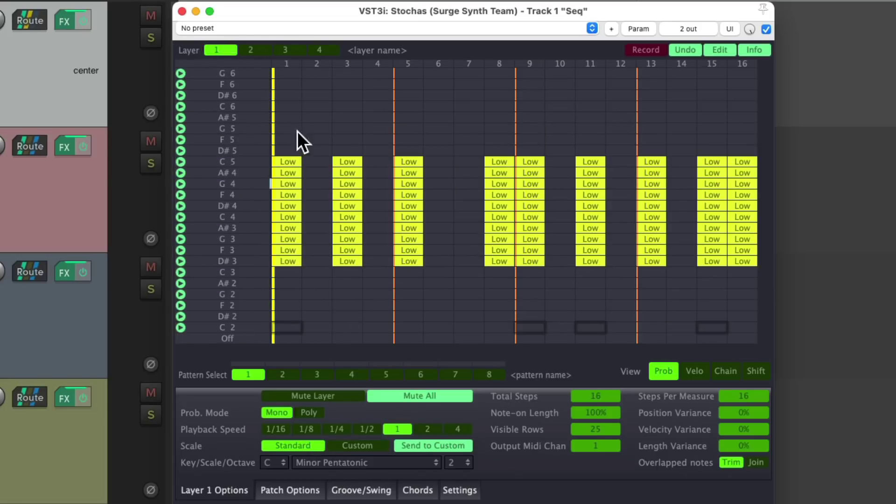
Close the Stochas window and mute the Bass V, Drums - S and Plucked - S tracks
click(182, 11)
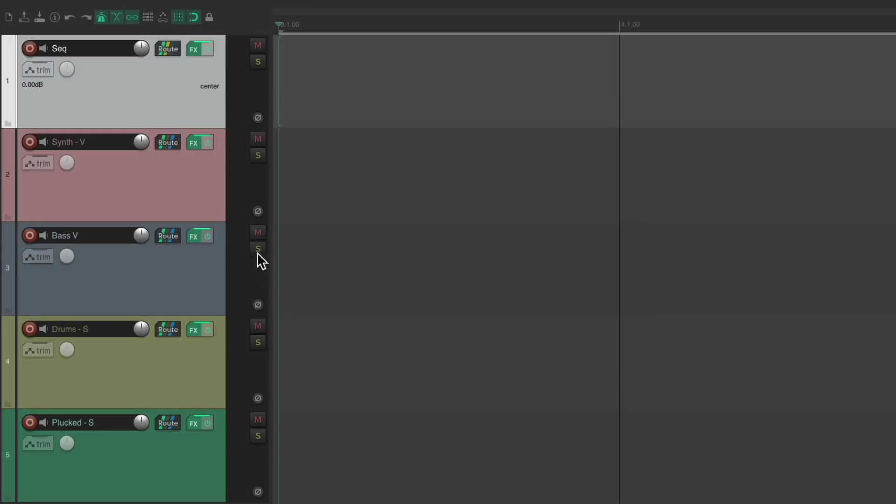
click(258, 232)
click(258, 326)
click(258, 419)
Play the project and unmute the Bass V, Drums - S and Plucked - S tracks one by one, then stop playback
key(space)
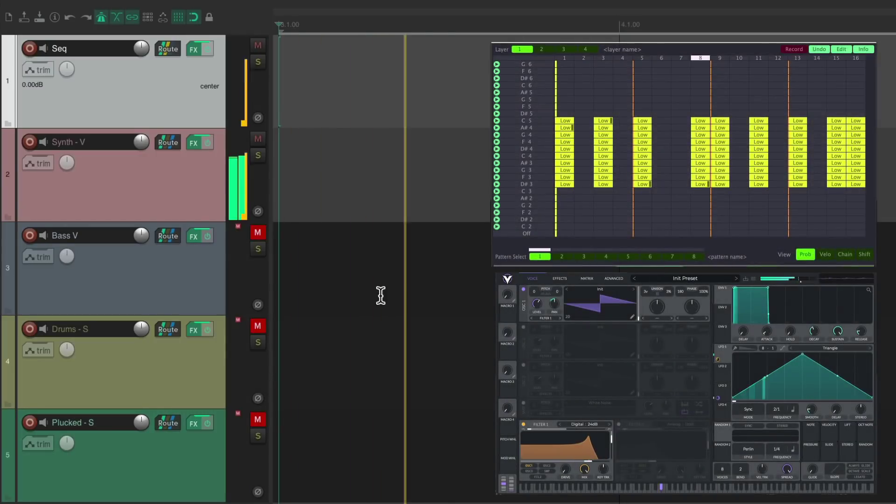
click(260, 233)
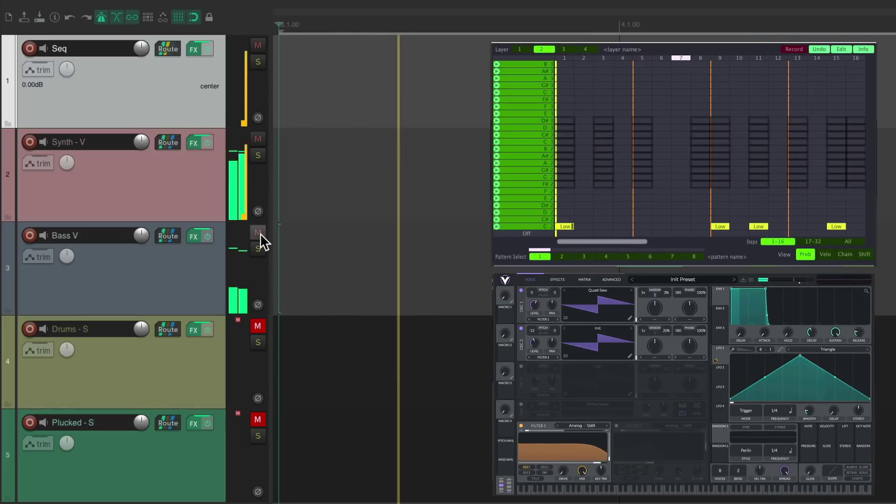
click(258, 325)
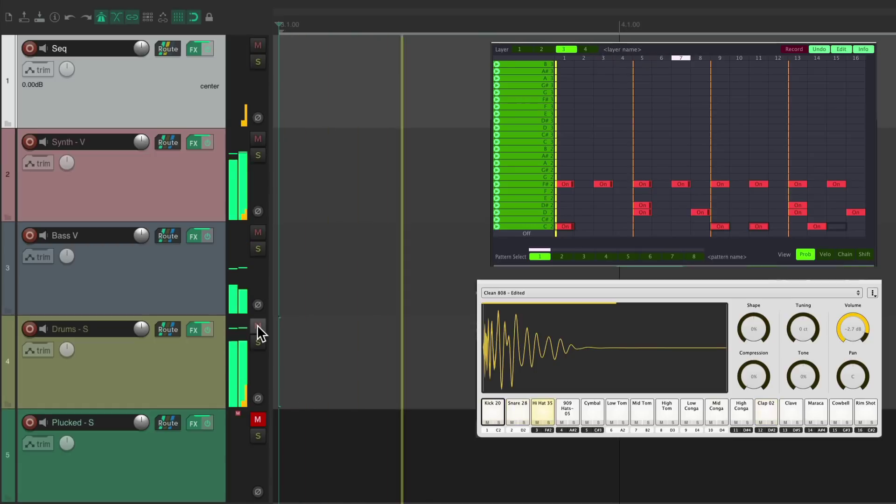
click(258, 418)
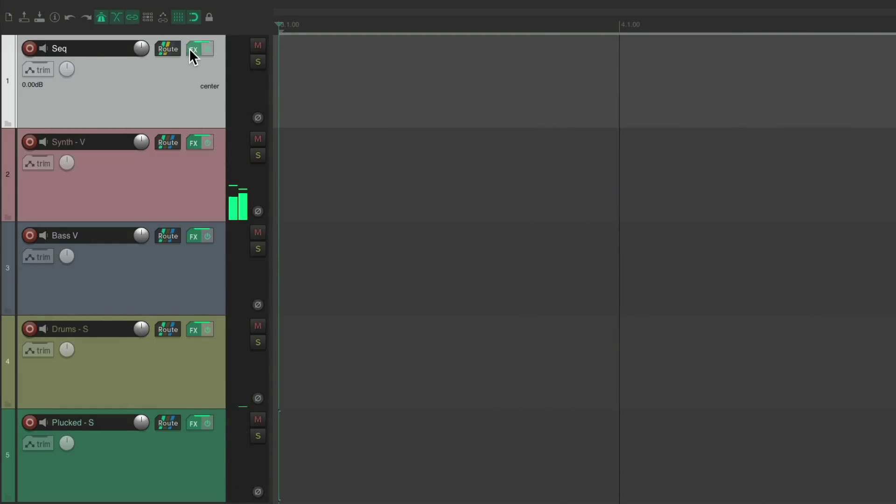
Reopen the Stochas sequencer on the Seq track
right_click(189, 49)
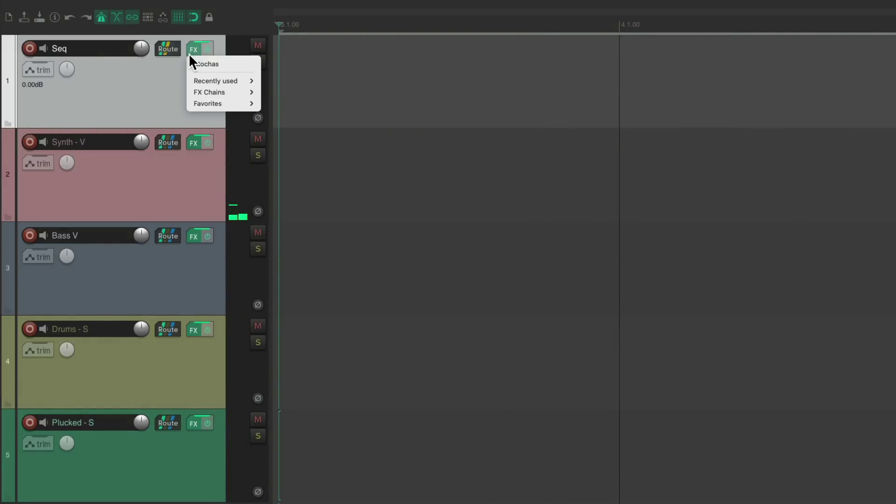
click(189, 60)
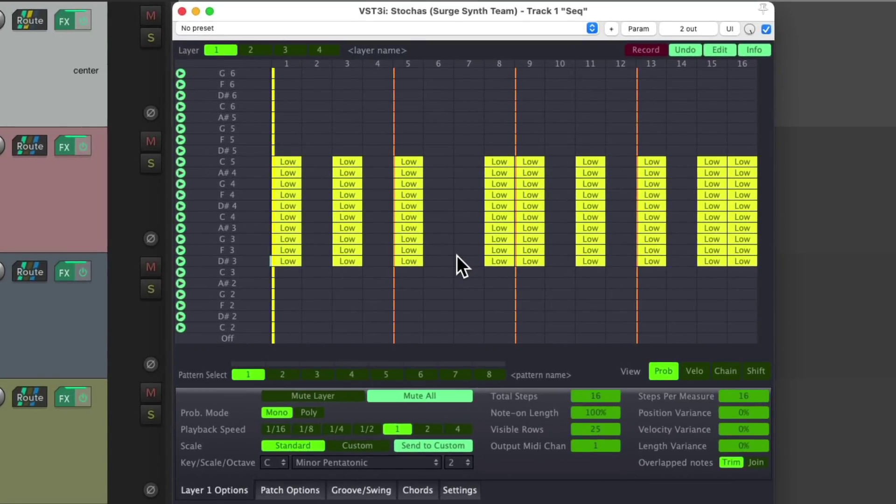